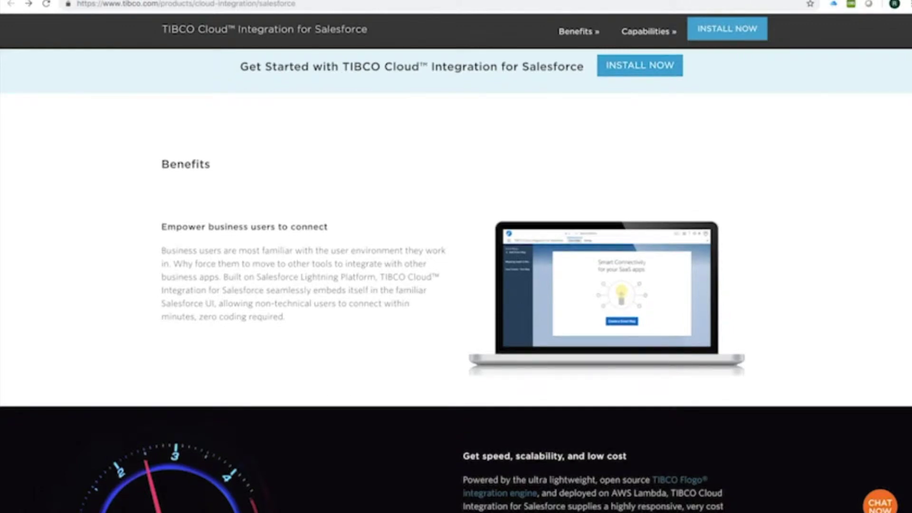
- Scroll through the Cloud Integration for Salesforce product page and its install download form
scroll(456, 261, down, 5)
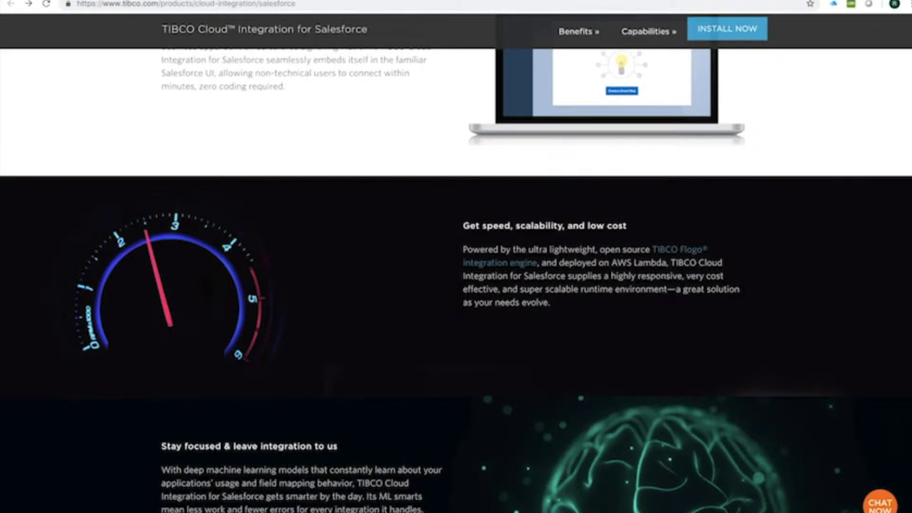
scroll(456, 267, down, 4)
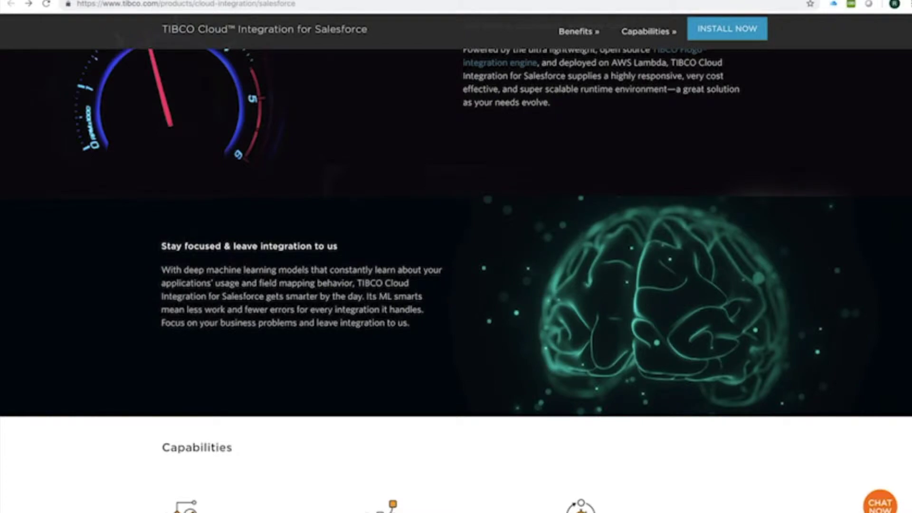
scroll(456, 281, down, 9)
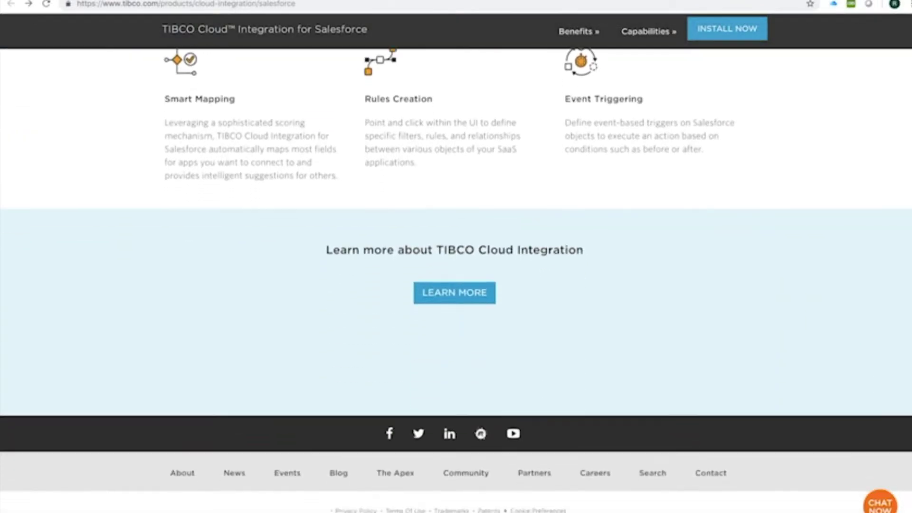
scroll(456, 266, up, 20)
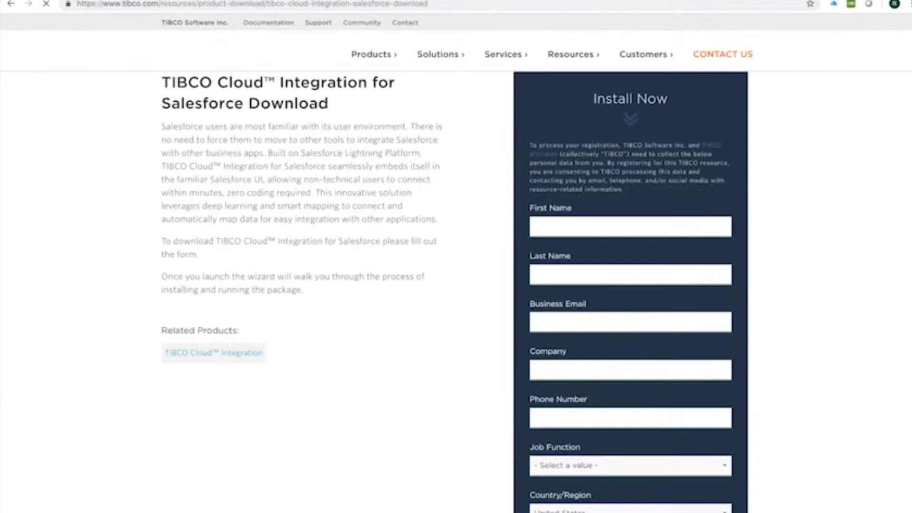
scroll(456, 261, down, 5)
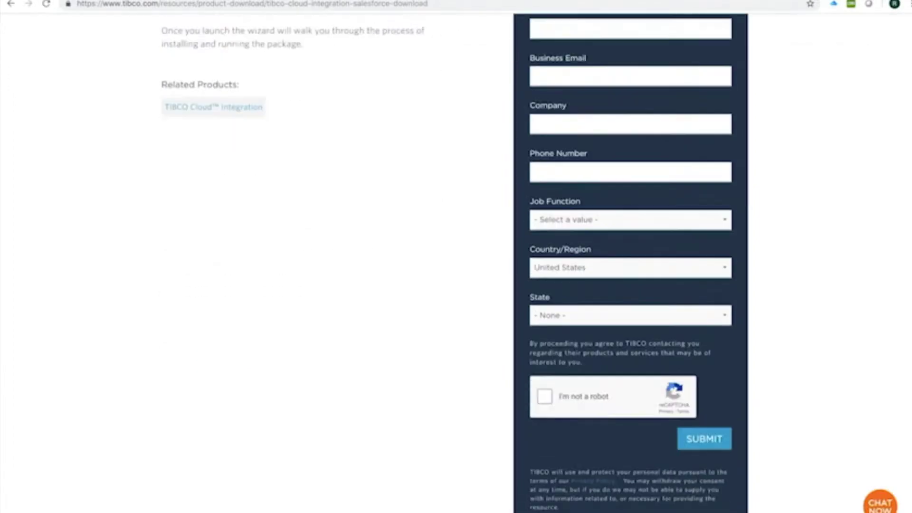
scroll(456, 261, up, 5)
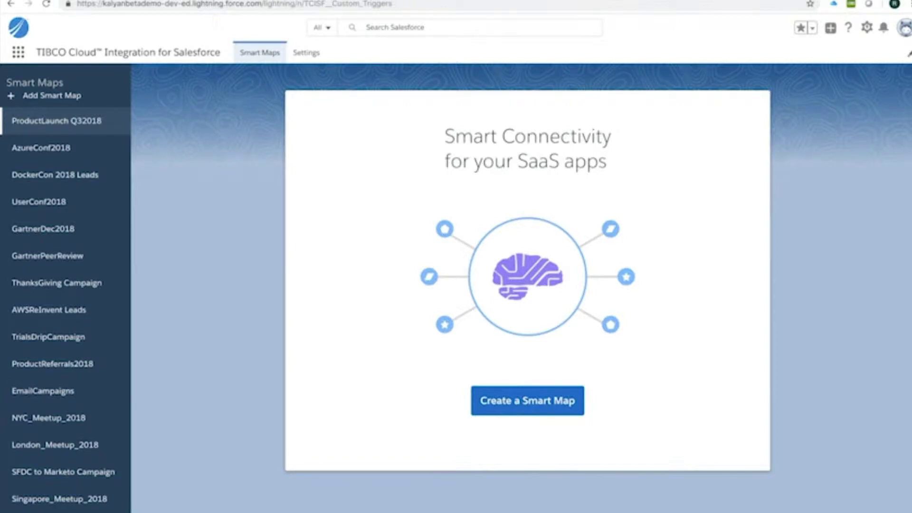
- Open the TIBCO Cloud Integration app and title a new smart map 'SFDC to Marketo Insert'
click(18, 51)
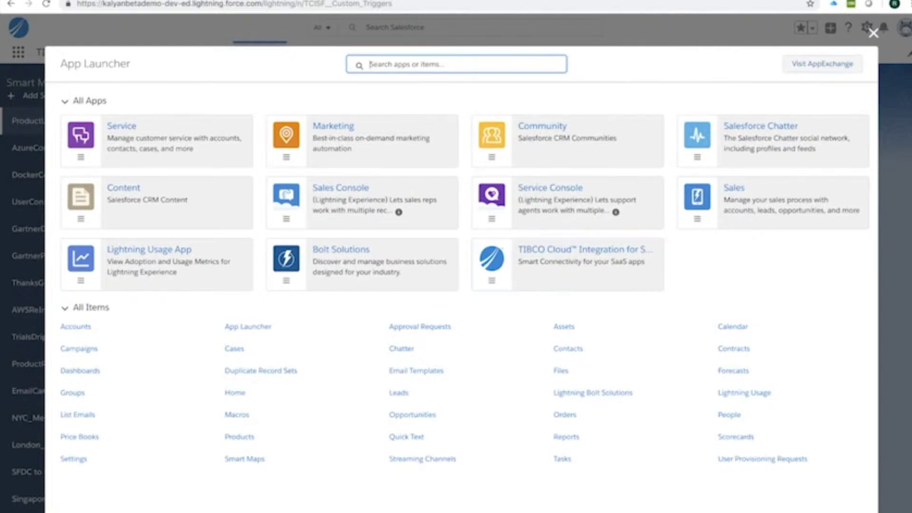
click(568, 264)
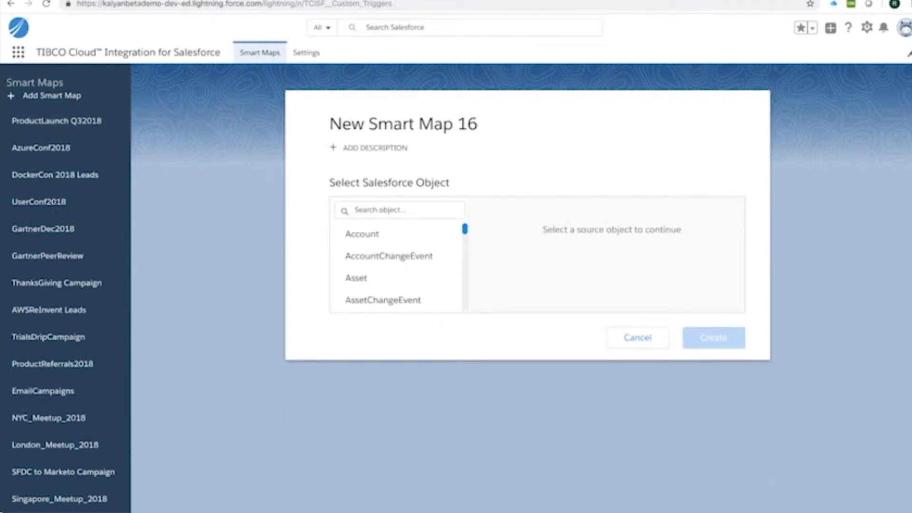
click(403, 124)
text(SFD)
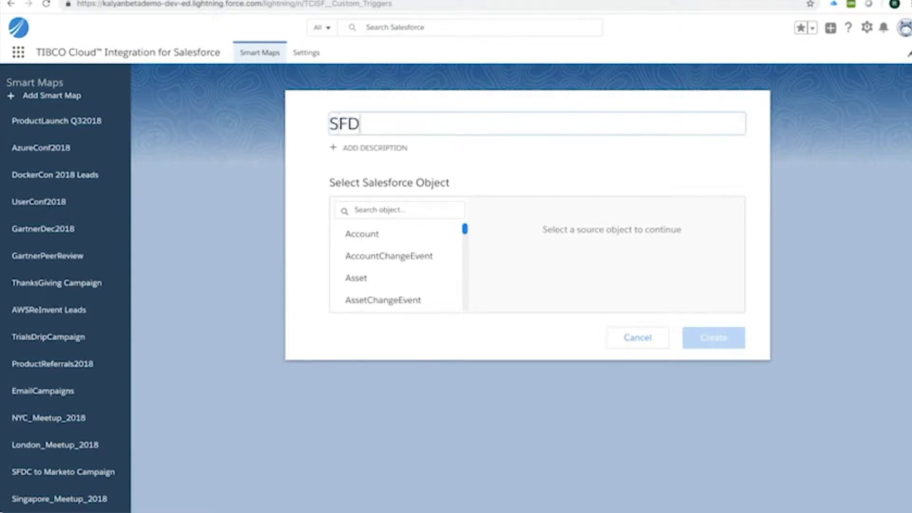
text(C to Marketo Insert)
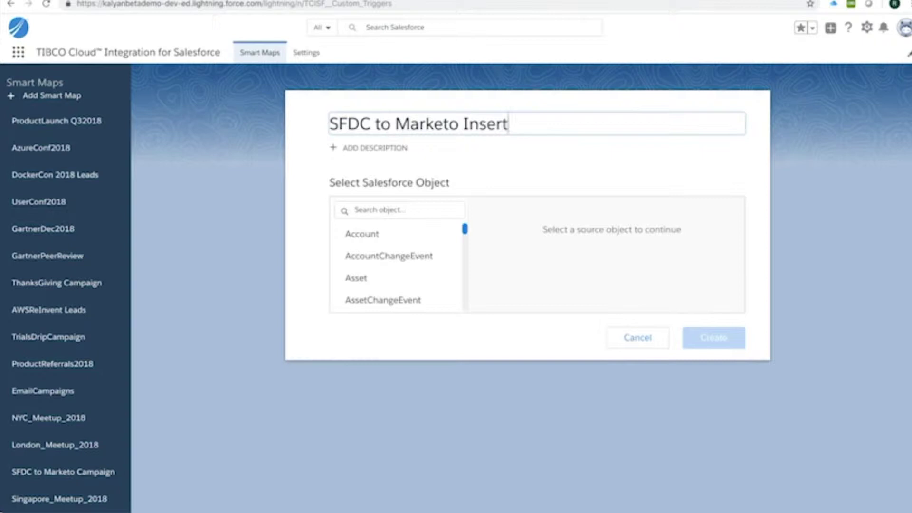
- Set Lead as the source object with After Insert timing, and create the map
click(400, 210)
text(Lead)
click(354, 234)
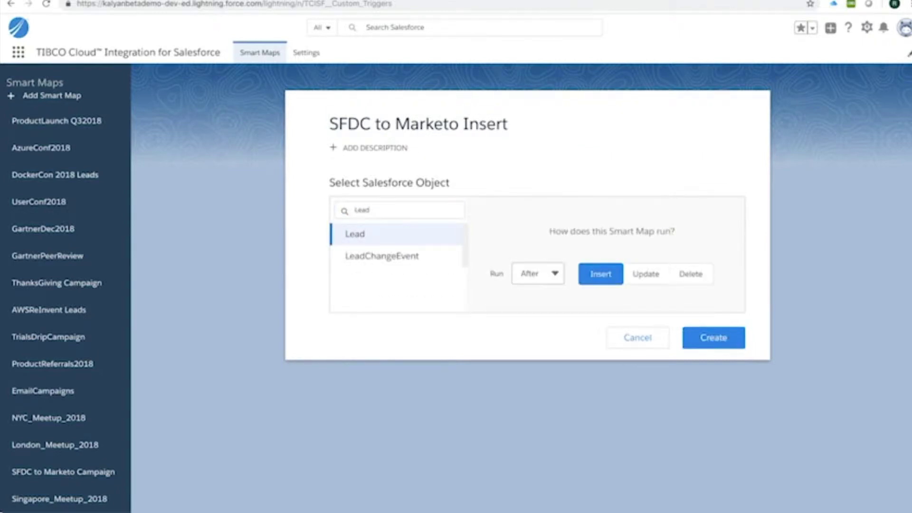
click(538, 274)
key(Escape)
click(714, 338)
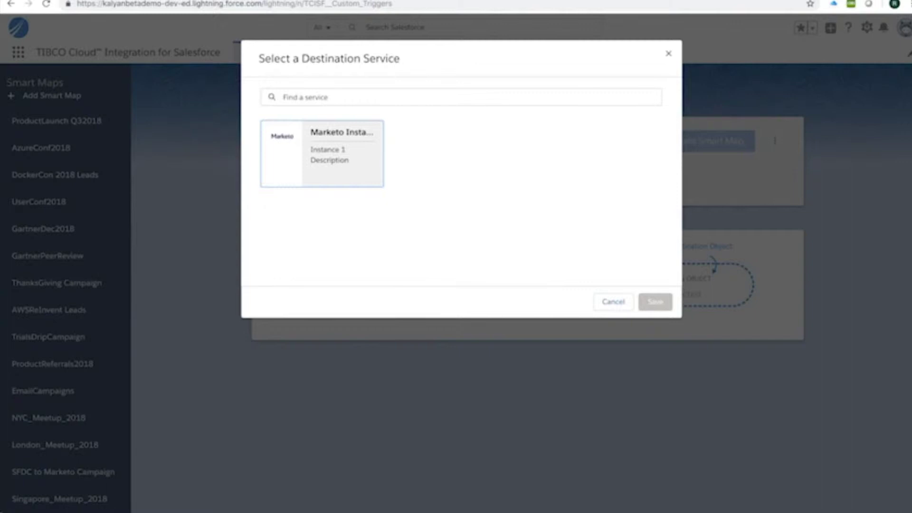
- Choose Marketo Instance 1 Leads as destination and include the Email Address field
click(347, 143)
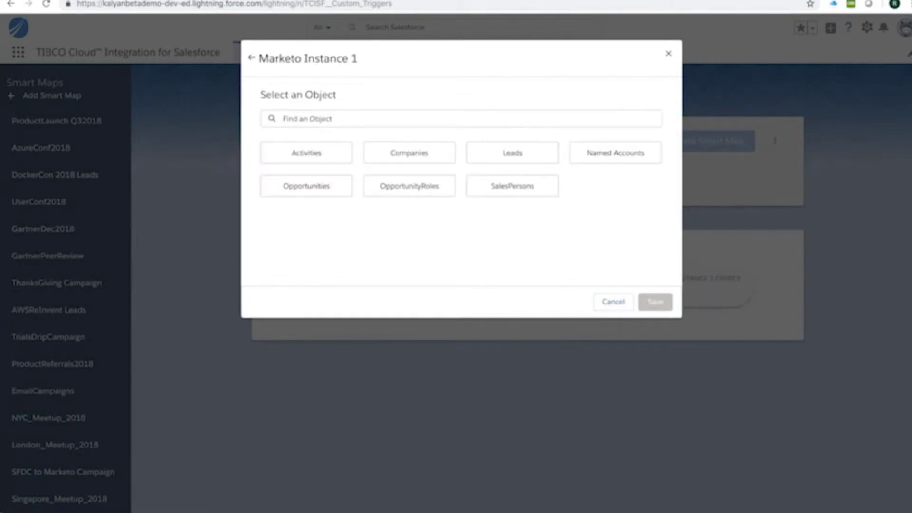
click(513, 153)
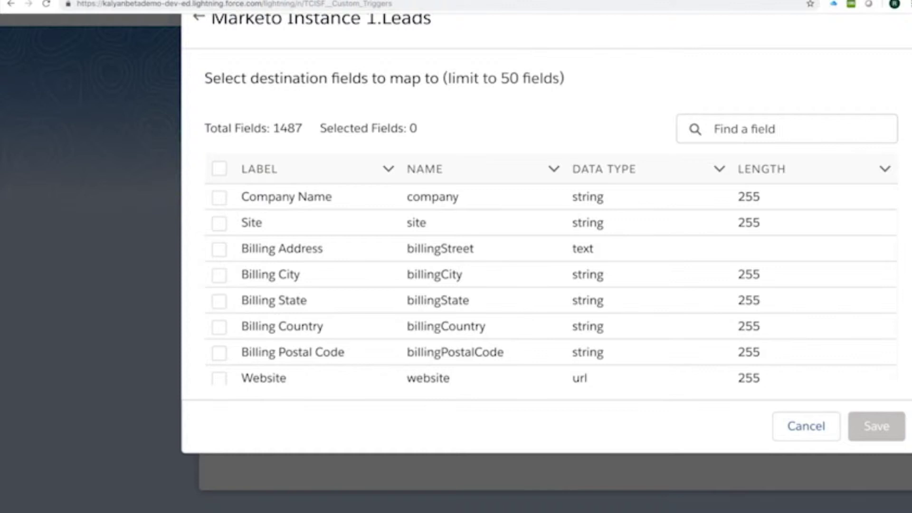
text(e)
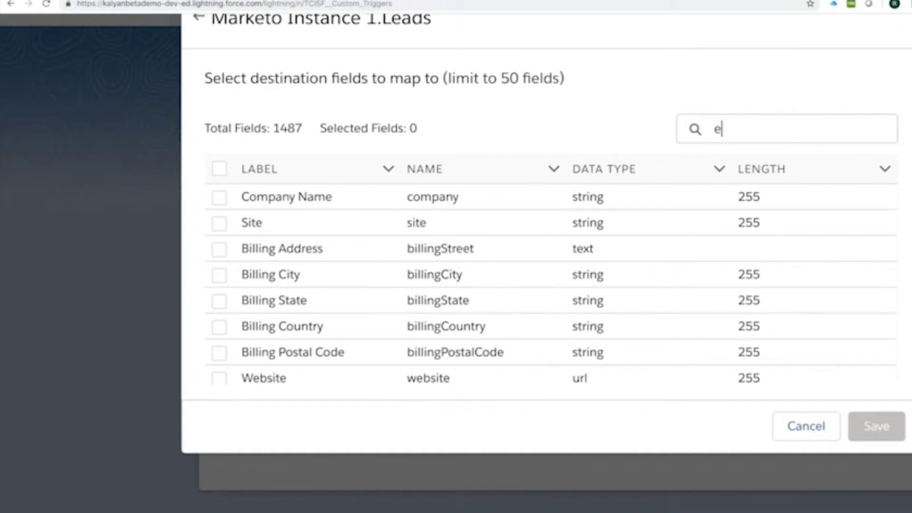
text(mail)
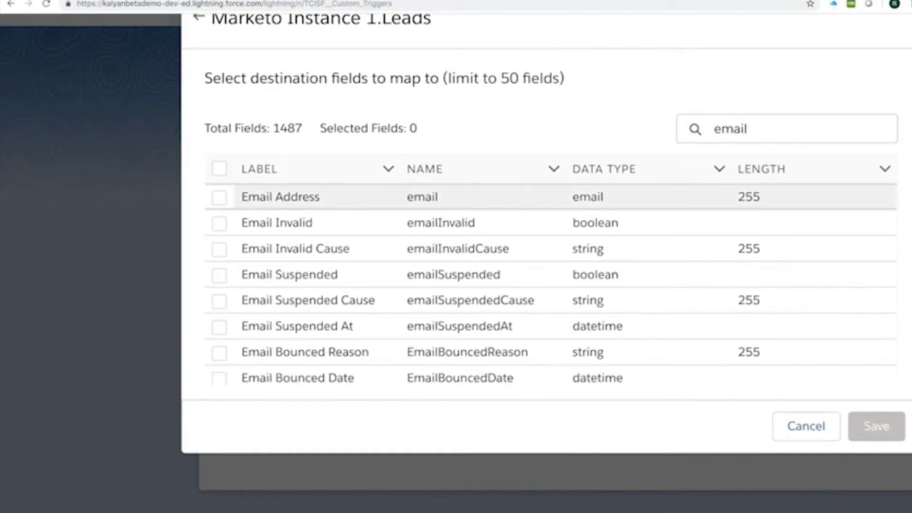
click(219, 198)
- Add Company Name, First Name and Last Name destination fields and save the selection
double_click(730, 129)
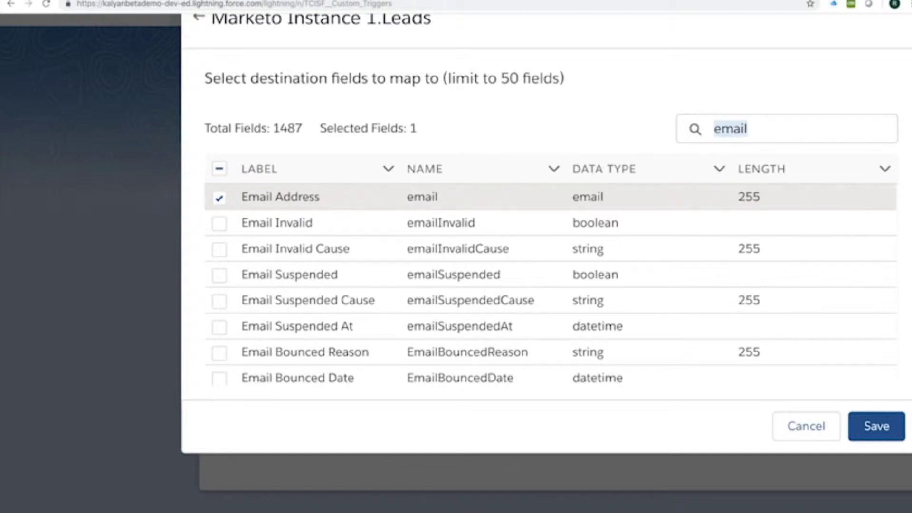
text(n)
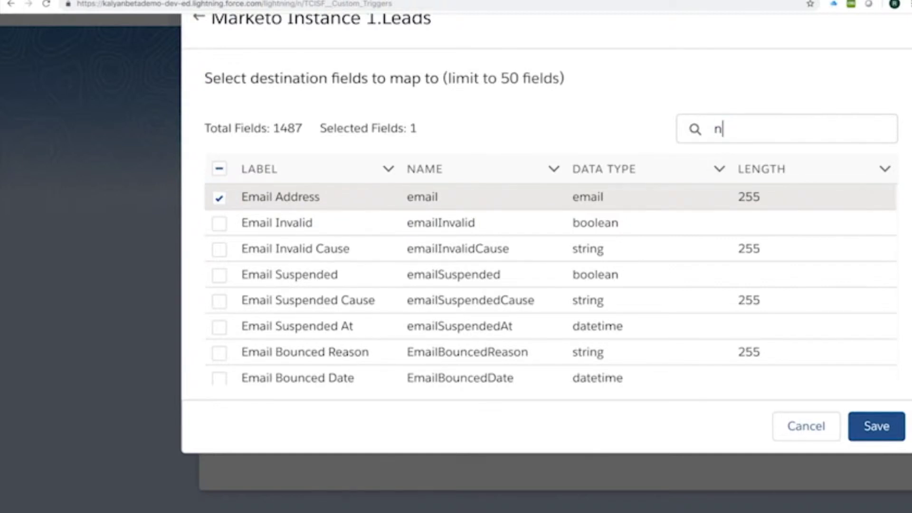
text(ame)
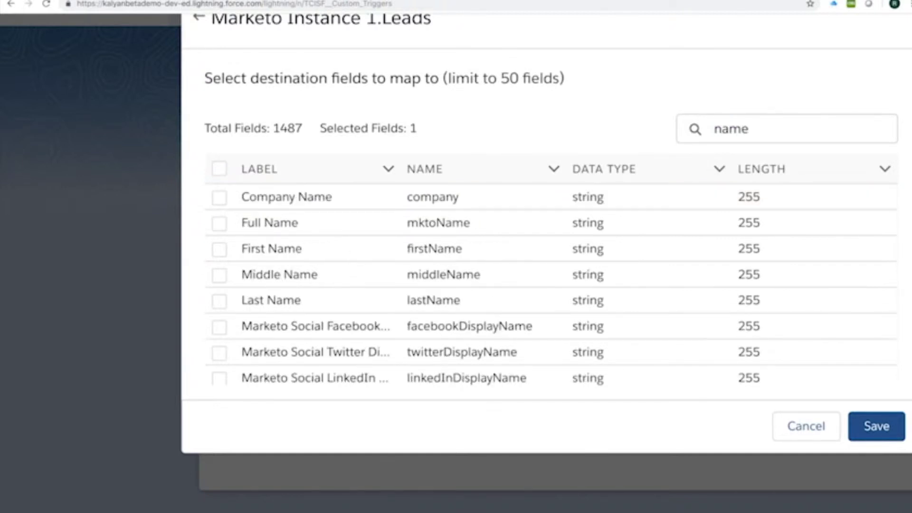
click(220, 197)
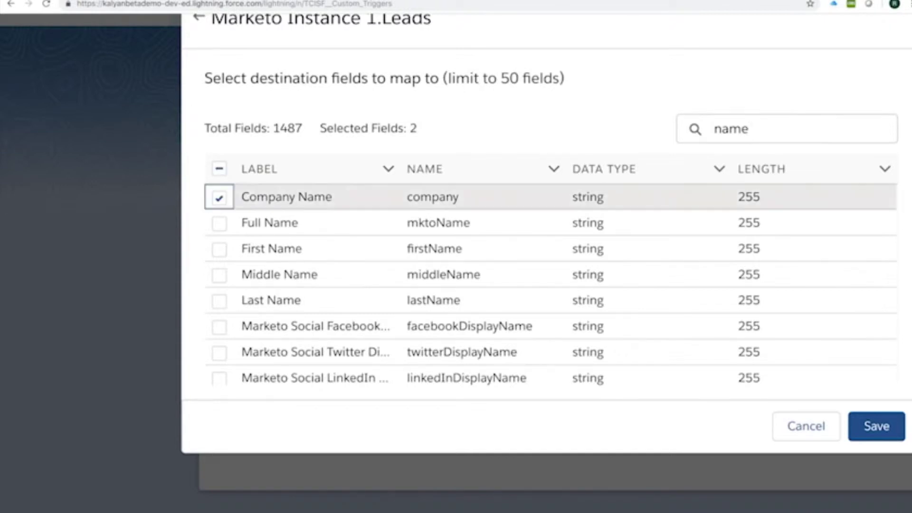
click(219, 249)
click(219, 301)
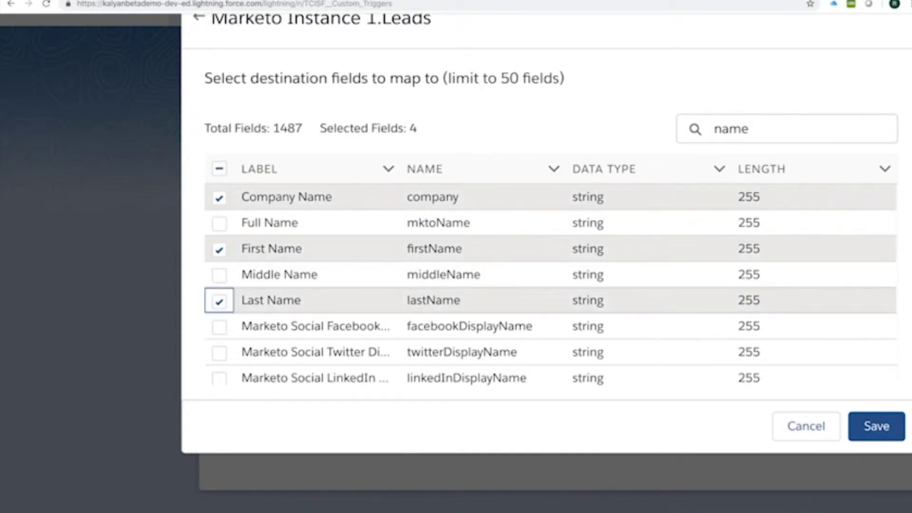
click(876, 427)
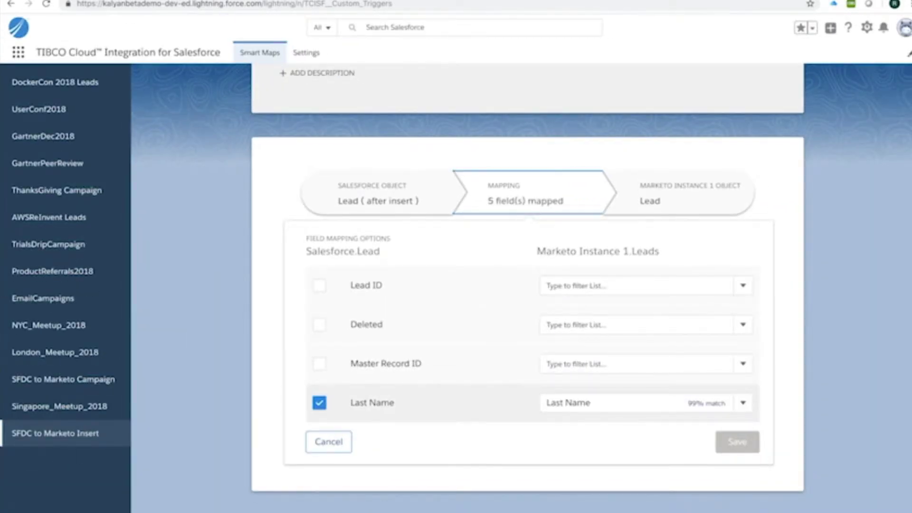
- Review the Lead-to-Marketo field mappings, checking the Marketo field choices for Last Name
scroll(532, 342, down, 2)
scroll(533, 345, down, 1)
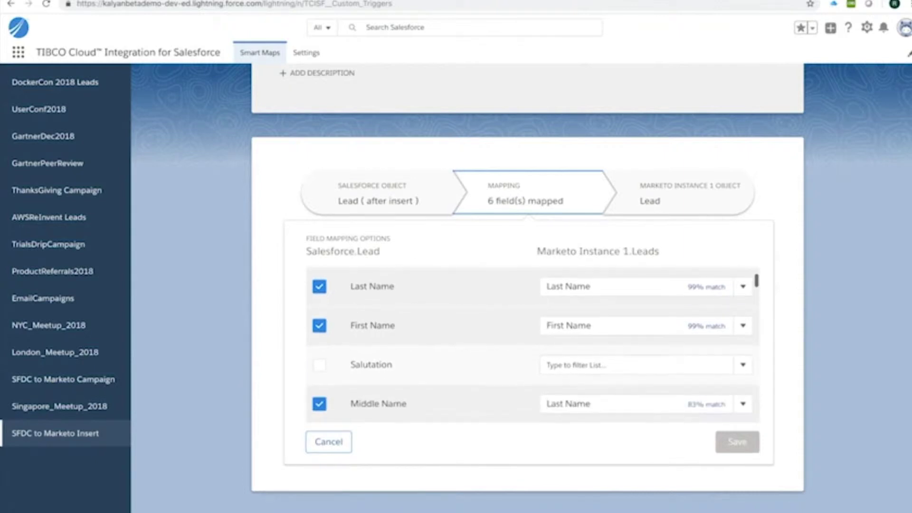
click(744, 286)
scroll(532, 344, down, 3)
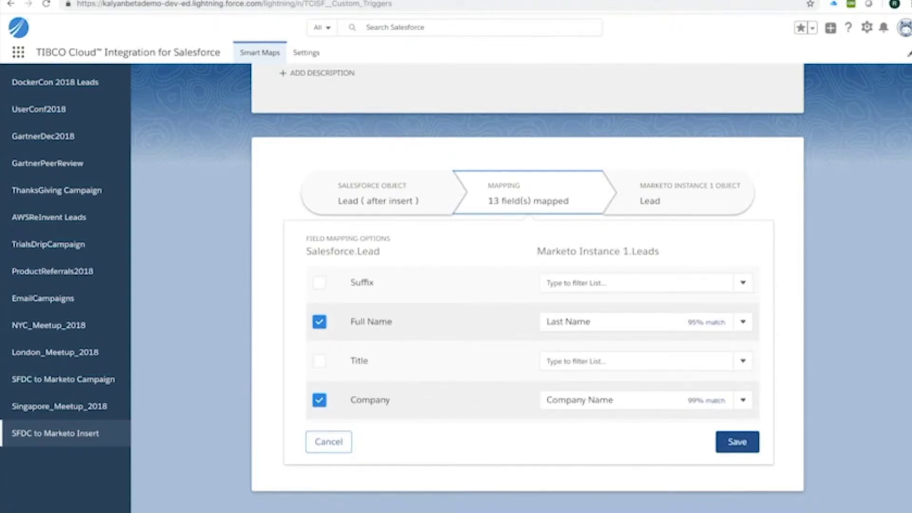
scroll(532, 342, down, 8)
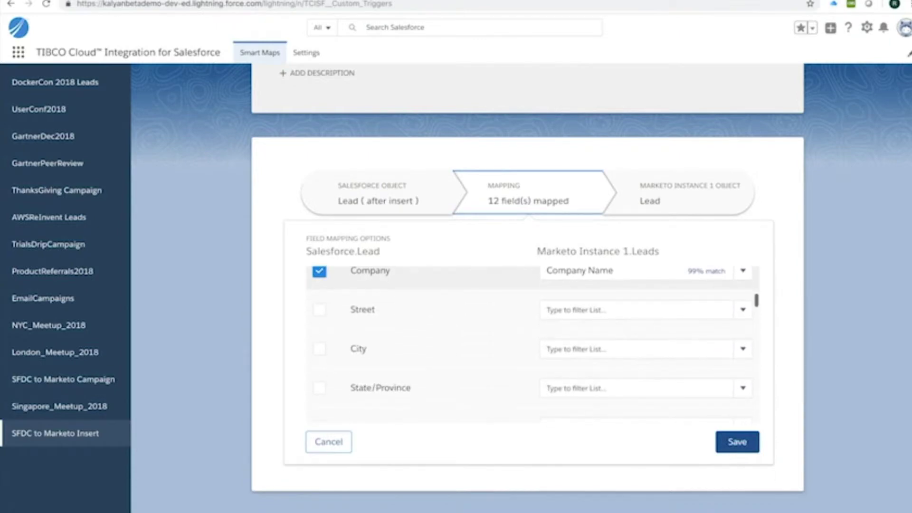
scroll(532, 342, down, 3)
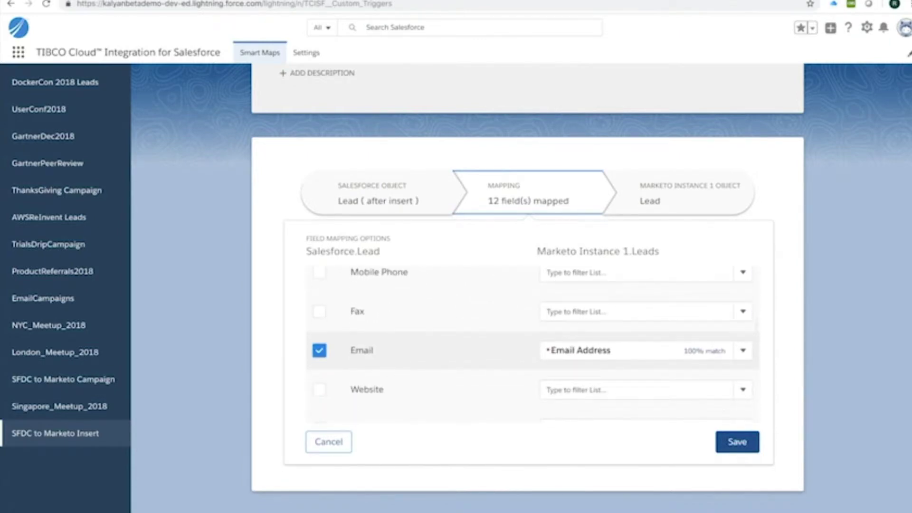
scroll(532, 342, up, 1)
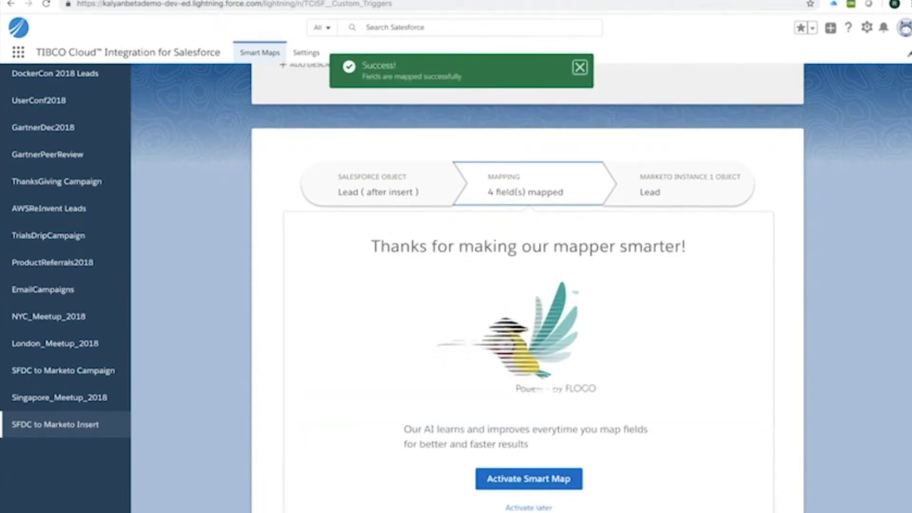
scroll(457, 285, down, 1)
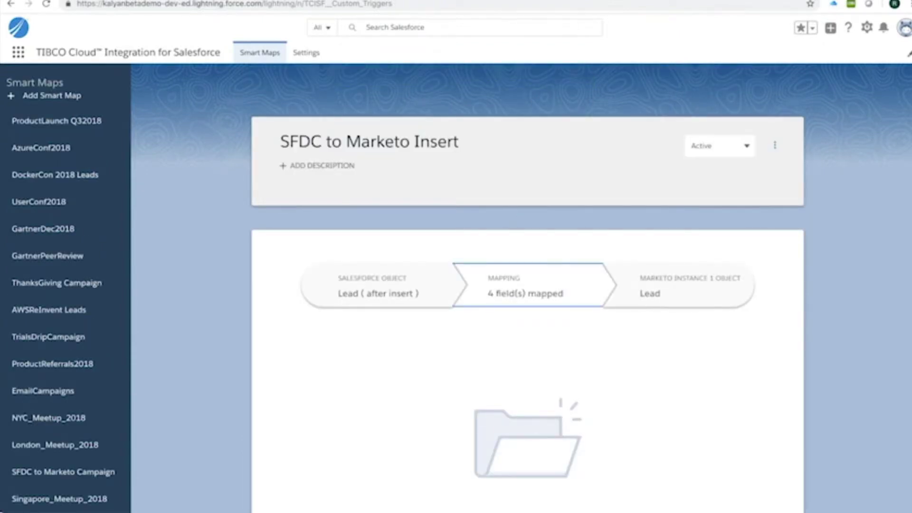
- Open a New Lead form from the Leads list
click(18, 52)
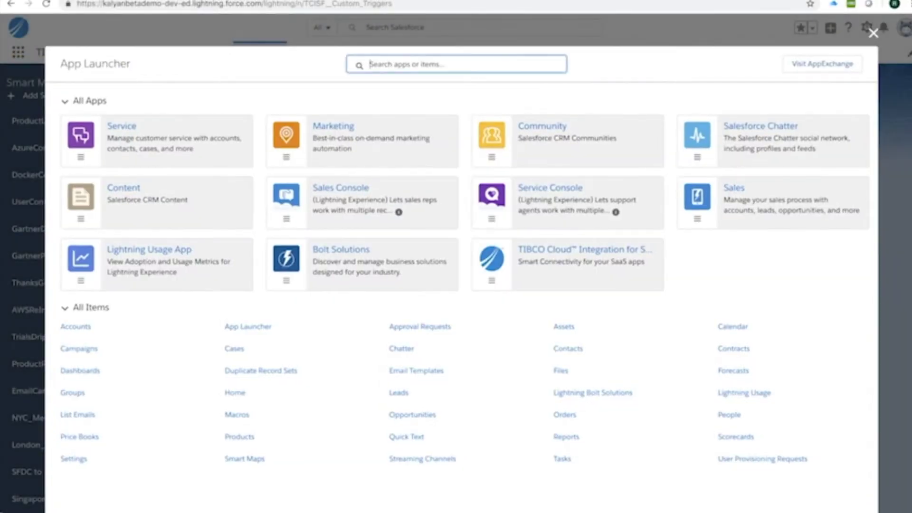
click(399, 393)
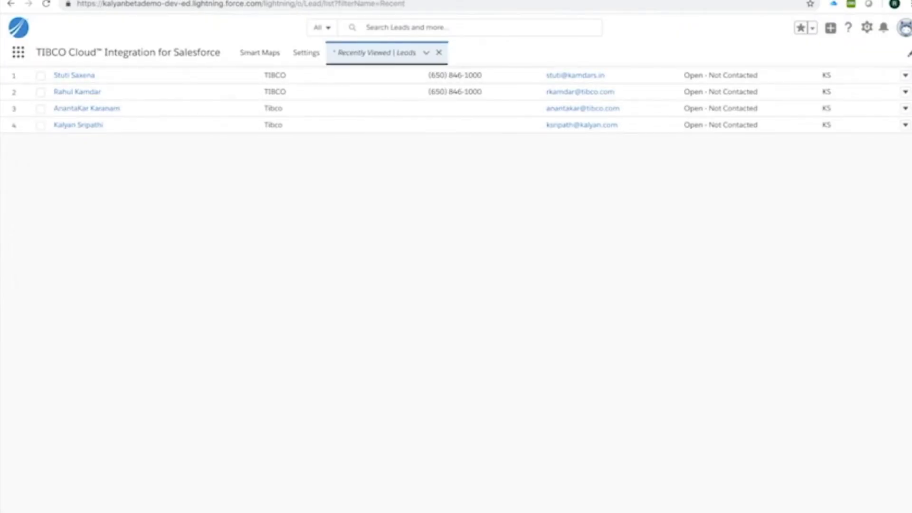
click(426, 53)
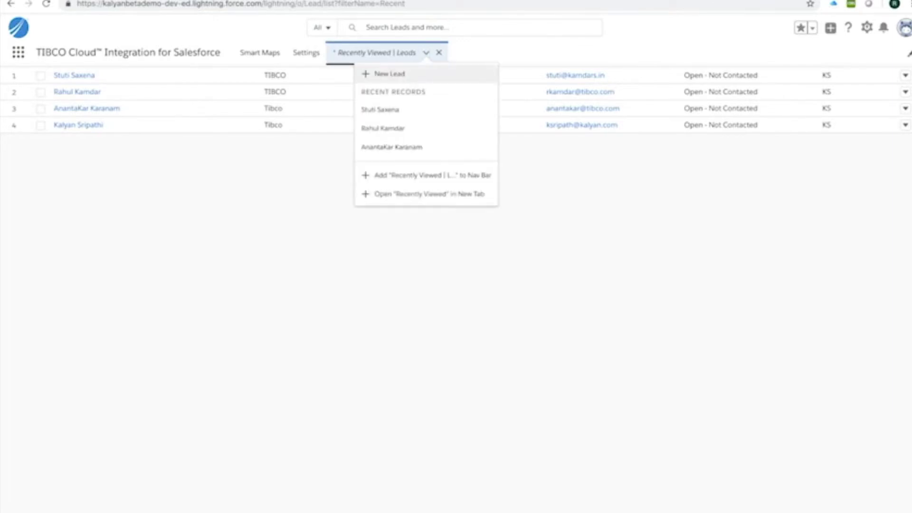
click(387, 73)
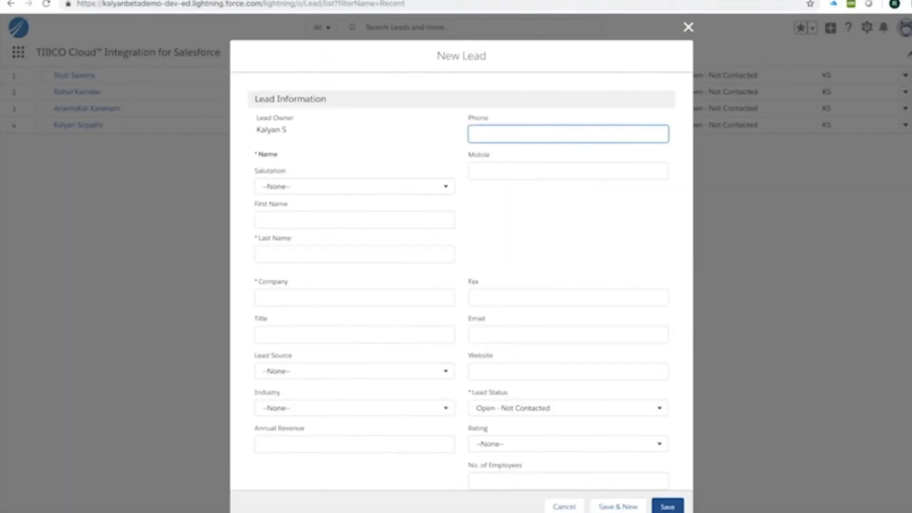
- Fill in the lead's first and last name, company TIBCO, and email address
click(346, 233)
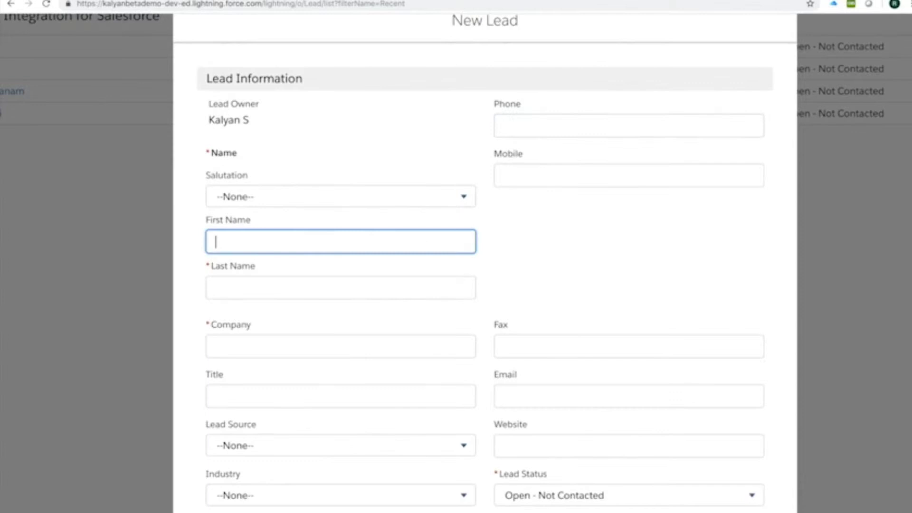
text(Gartner)
key(Tab)
text(Demo)
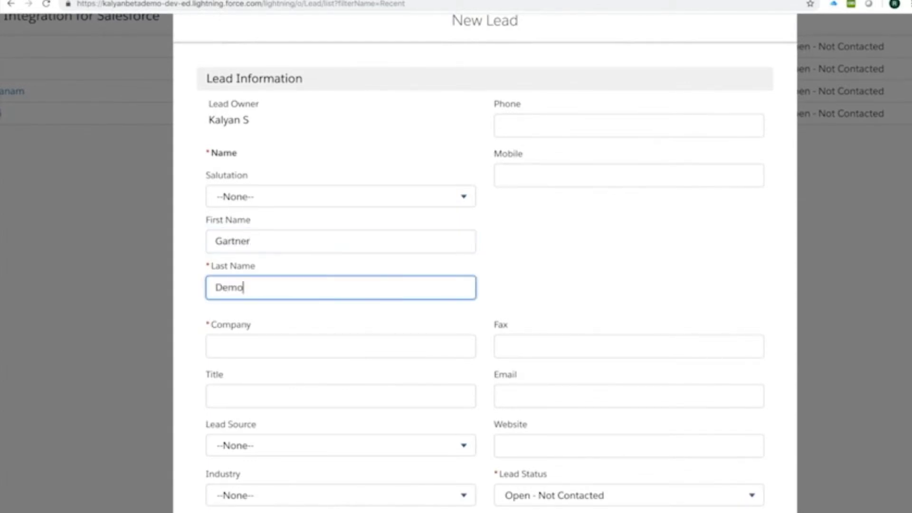
key(Tab)
text(TIBCO)
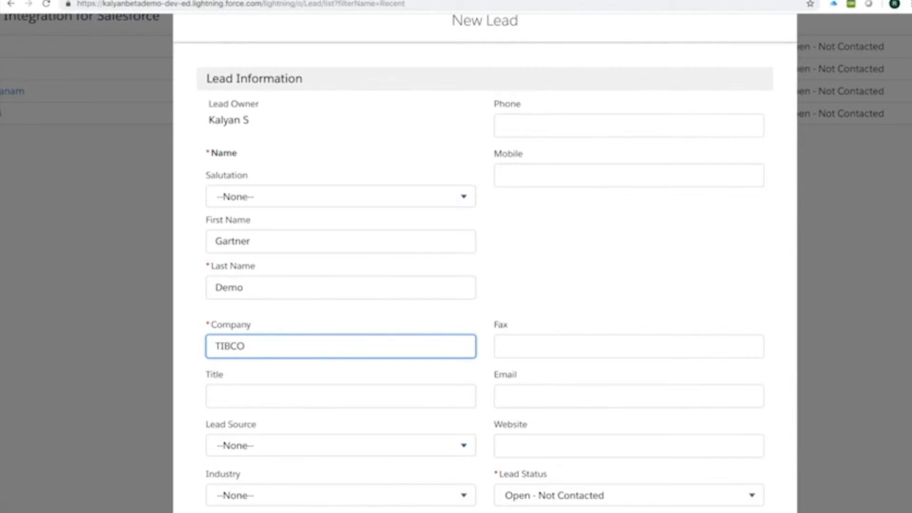
click(629, 396)
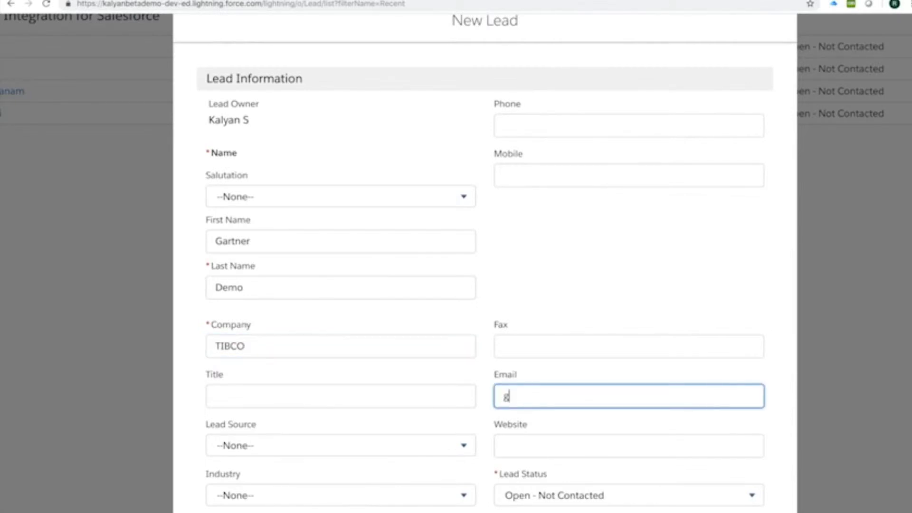
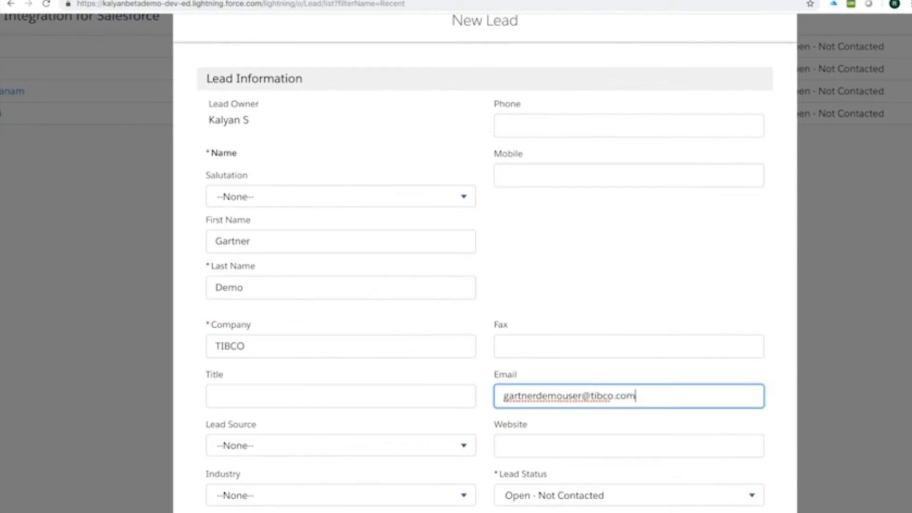
key(ctrl+a)
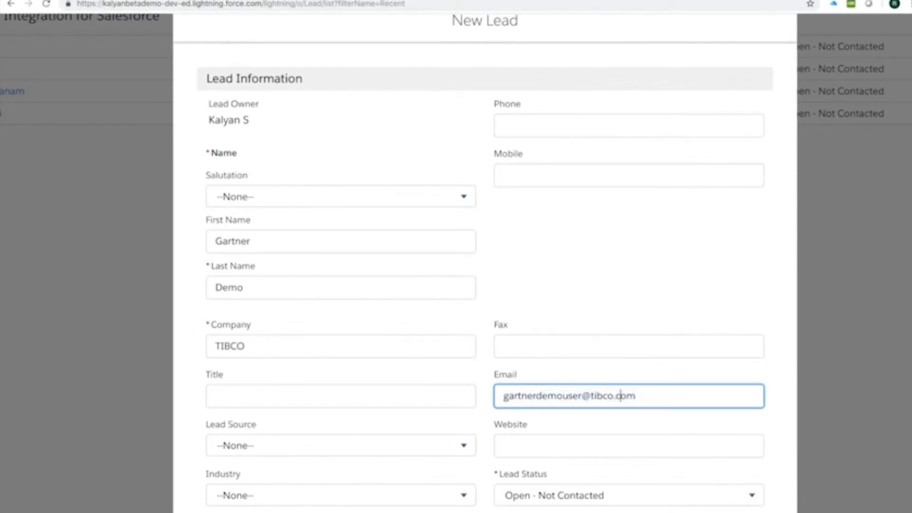
scroll(484, 285, down, 3)
scroll(485, 285, down, 3)
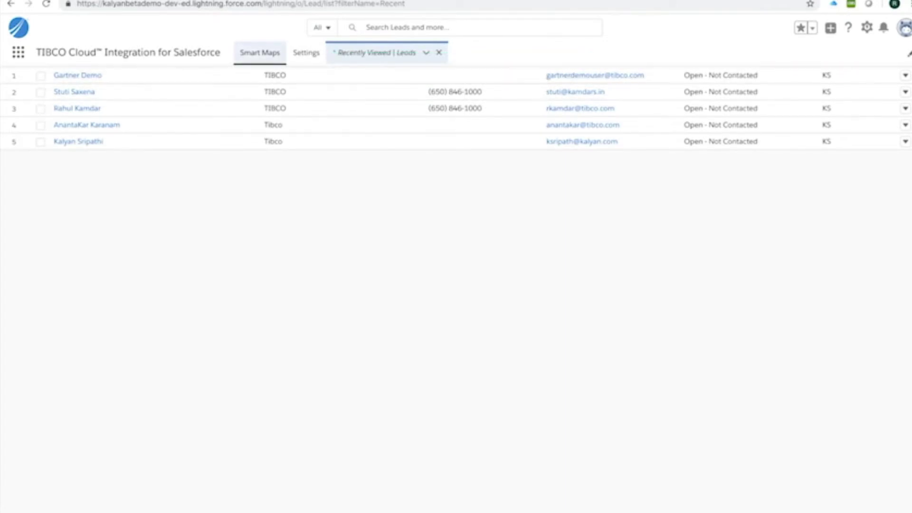
- Check the SFDC to Marketo Insert run details for the successful after-insert event, then close them
click(260, 52)
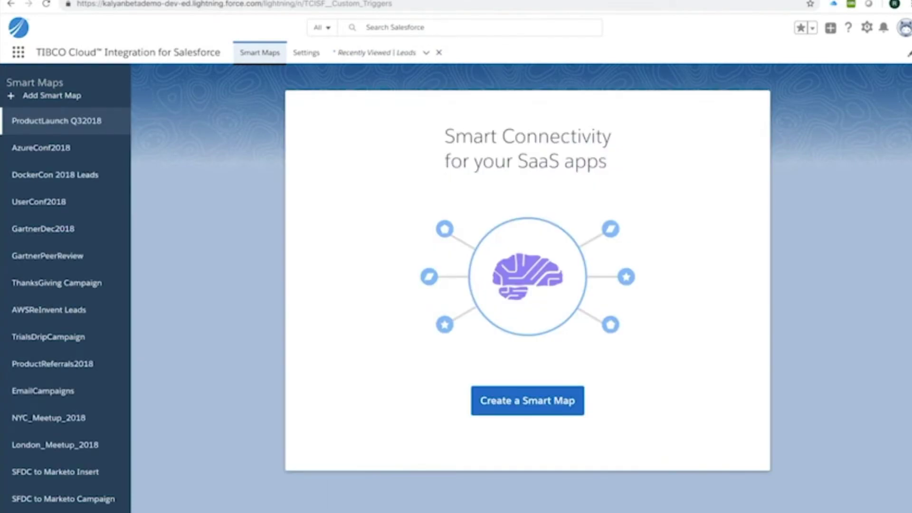
scroll(62, 430, down, 2)
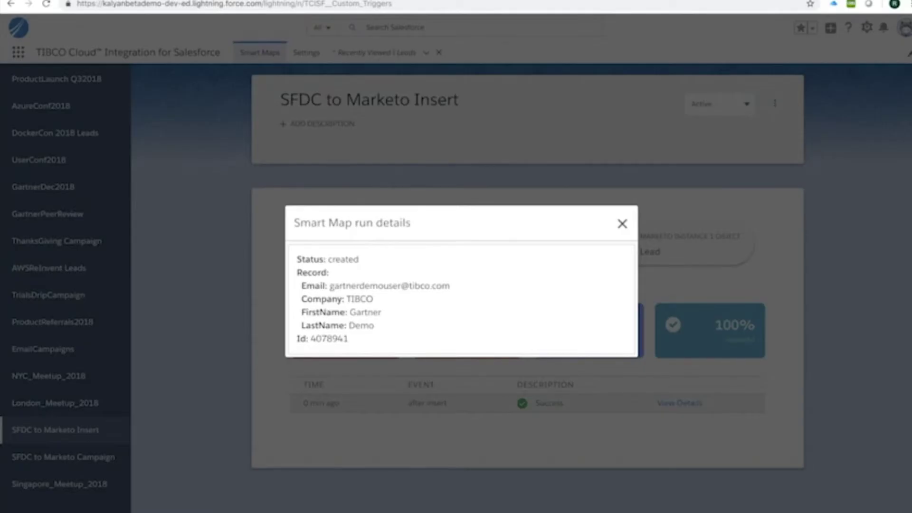
key(Escape)
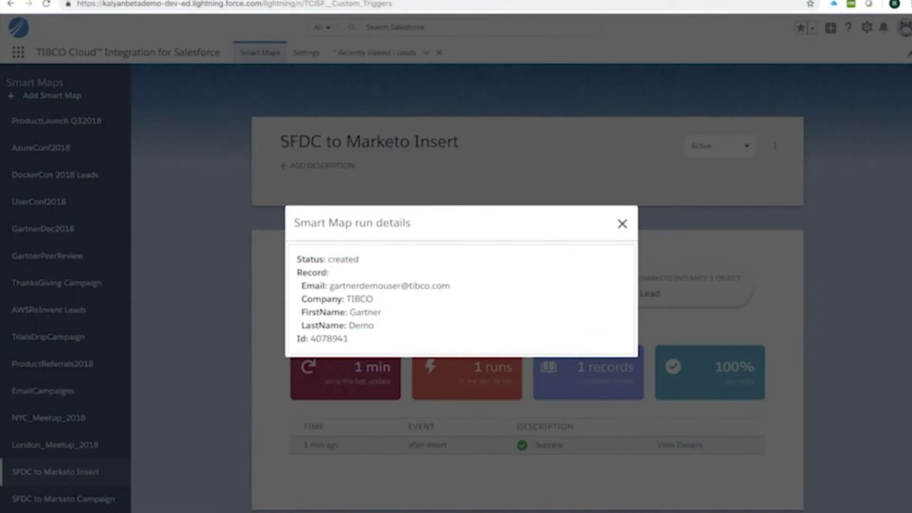
key(Escape)
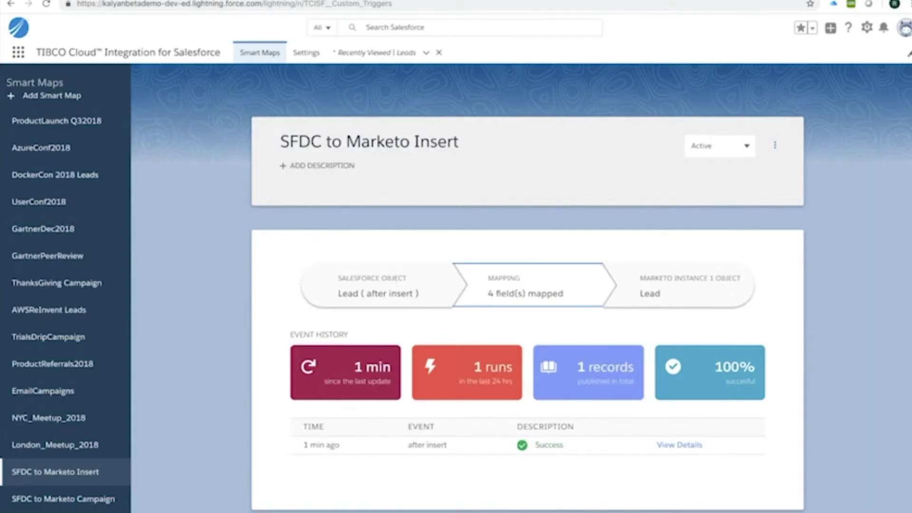
- Open the edit form for the test lead from Recently Viewed Leads
scroll(138, 475, down, 1)
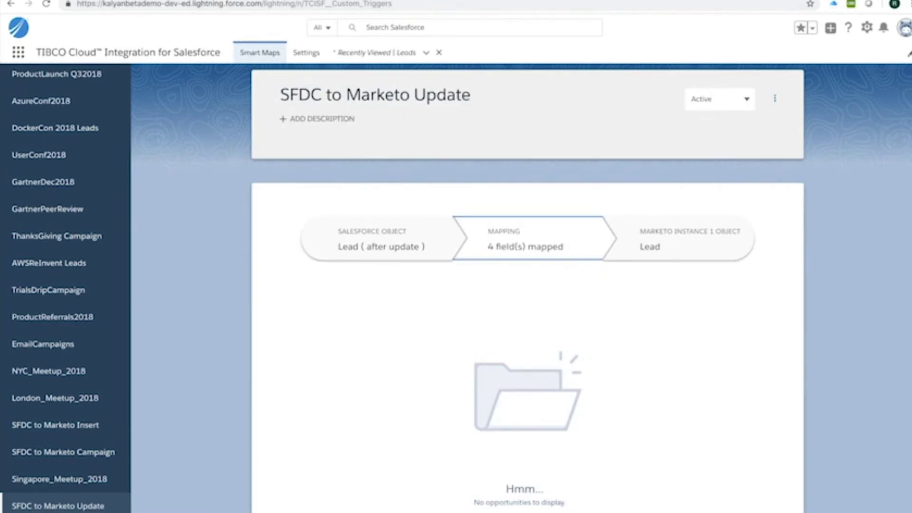
scroll(67, 479, down, 1)
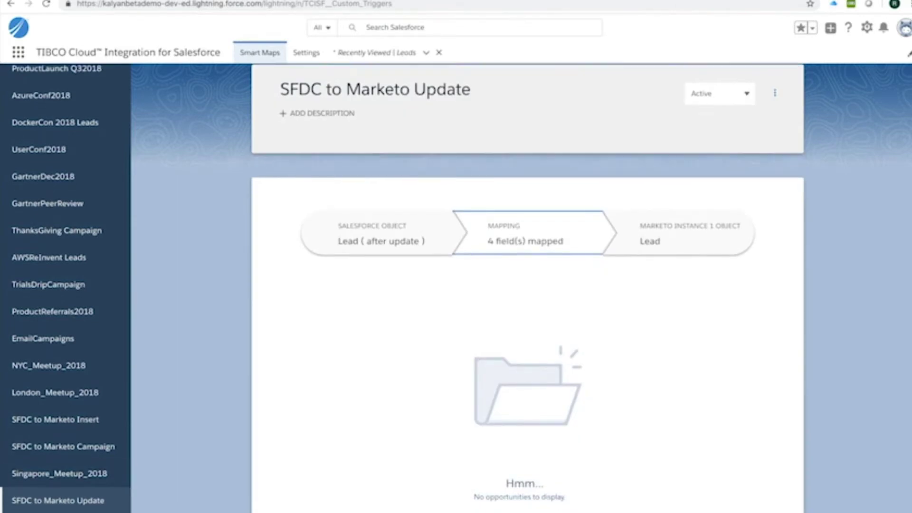
scroll(403, 288, down, 1)
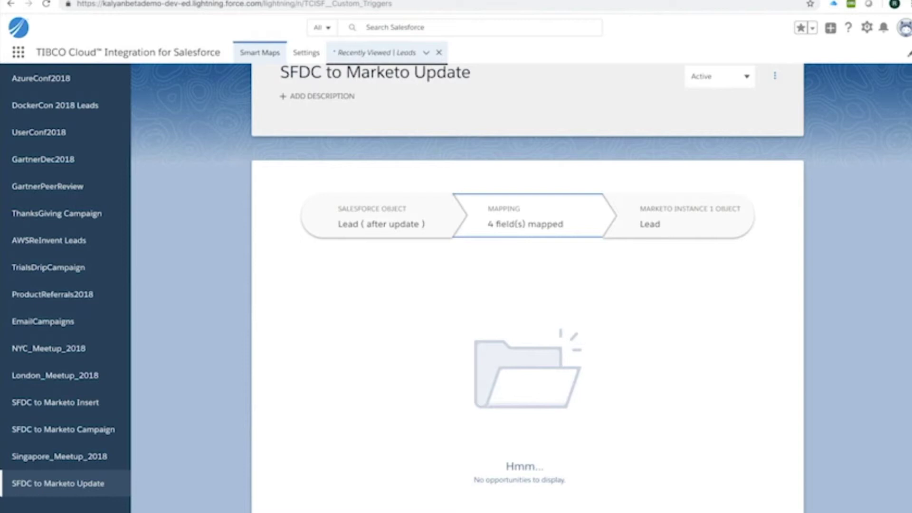
click(375, 53)
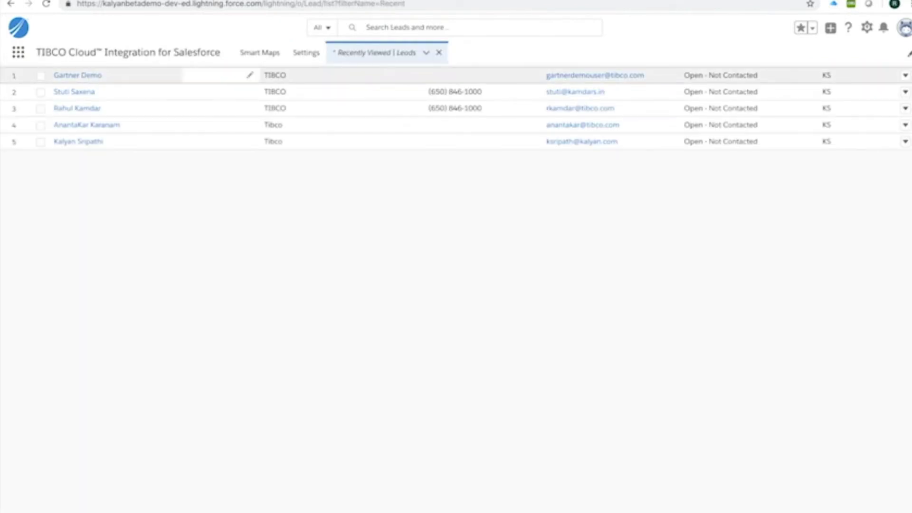
click(906, 75)
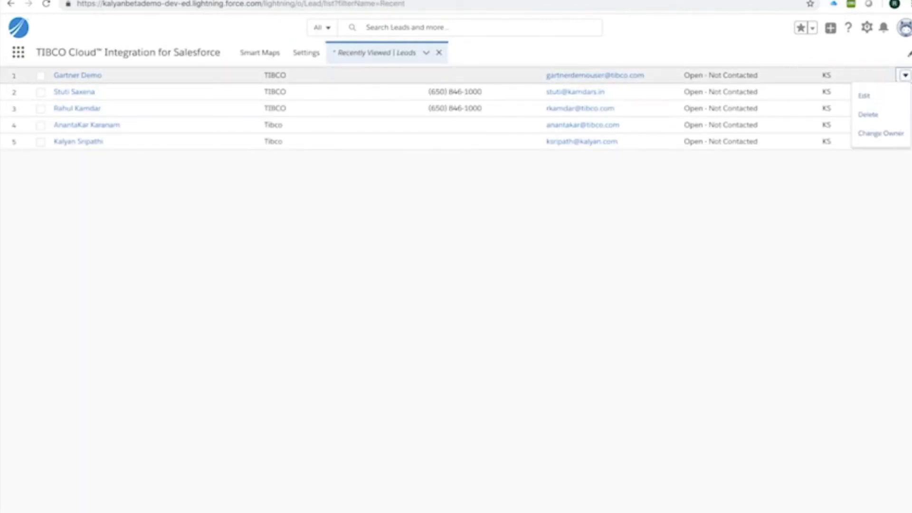
click(865, 95)
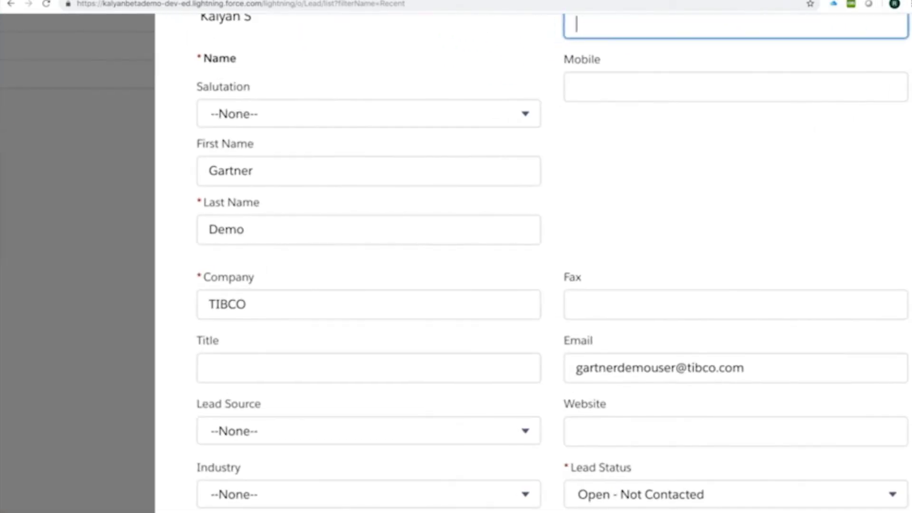
- Change the lead's last name to User1 and company to TIBCO Software Inc
click(282, 232)
double_click(272, 231)
text(User1)
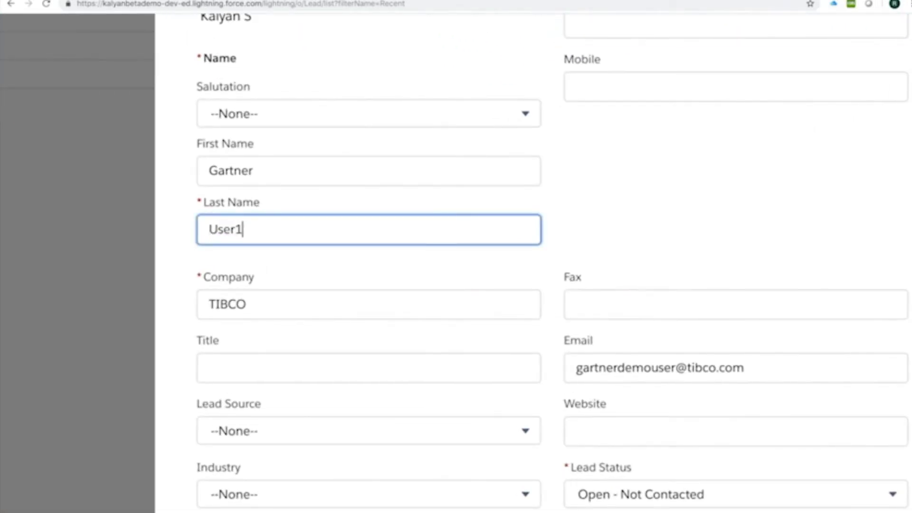
click(247, 304)
text(So)
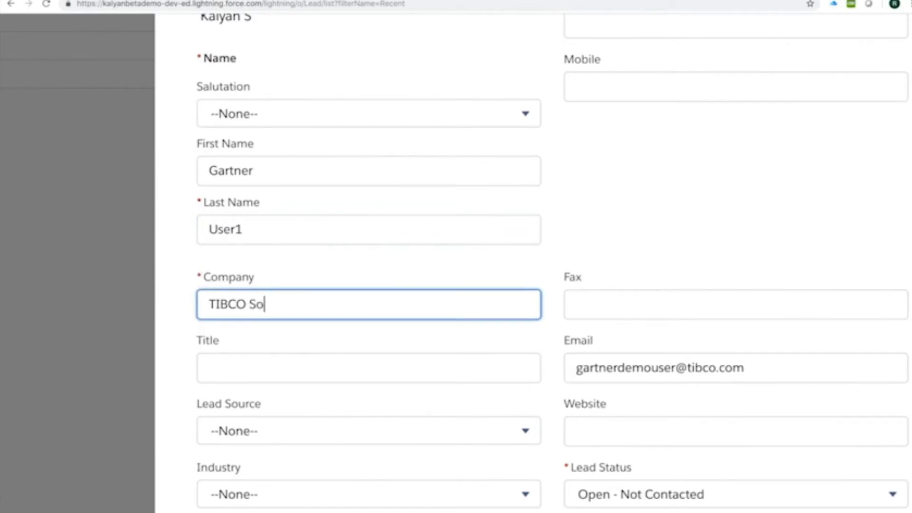
text(ftware Inc.)
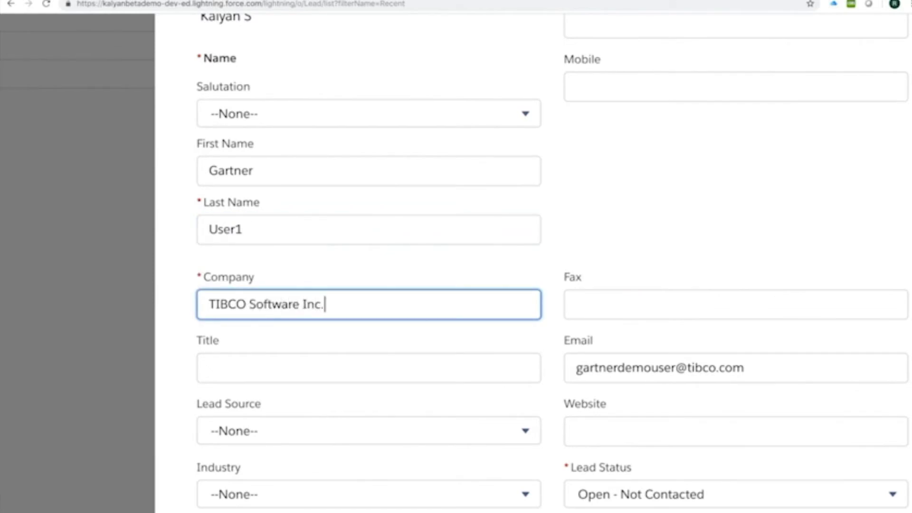
scroll(552, 261, down, 4)
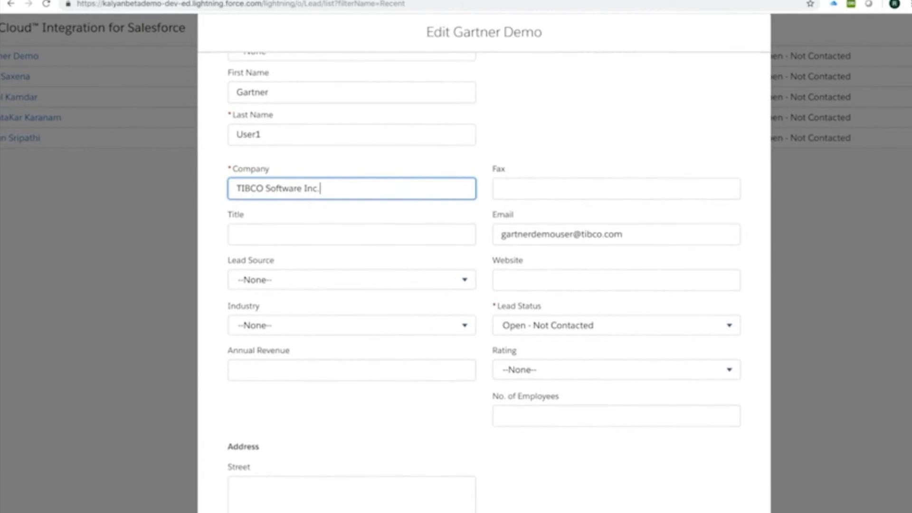
scroll(484, 285, down, 5)
scroll(484, 285, down, 5)
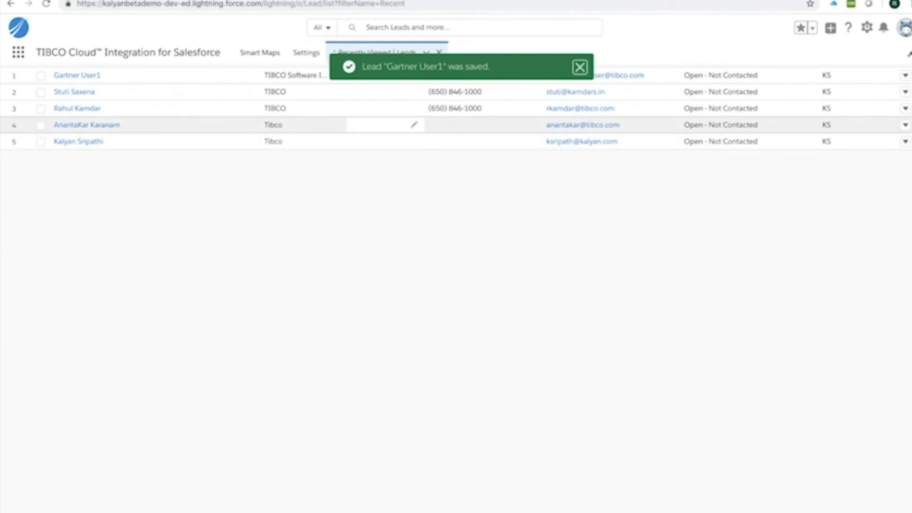
- Open the SFDC to Marketo Update smart map and view its after-update run details
click(260, 52)
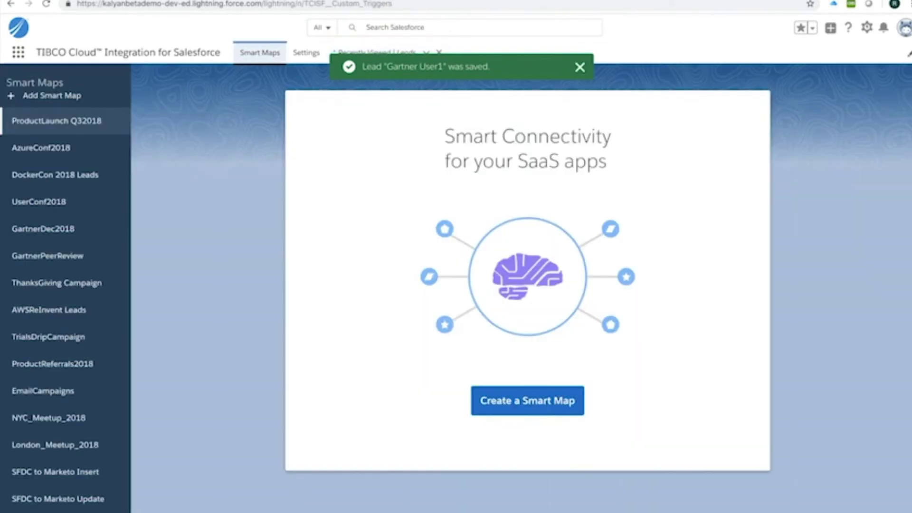
scroll(58, 403, down, 2)
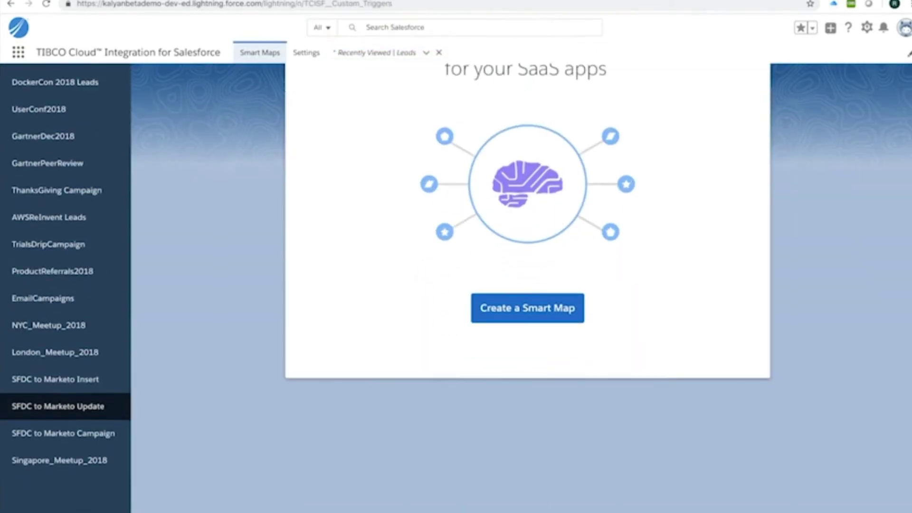
click(58, 406)
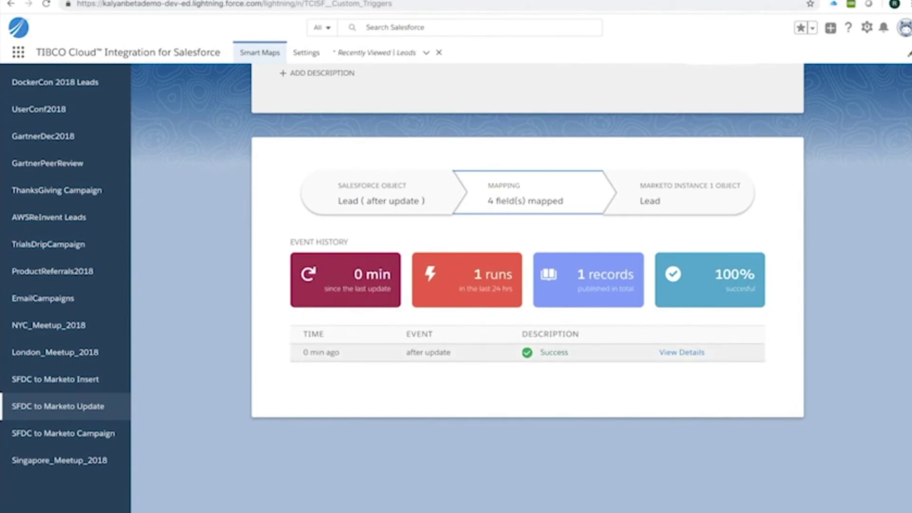
click(682, 352)
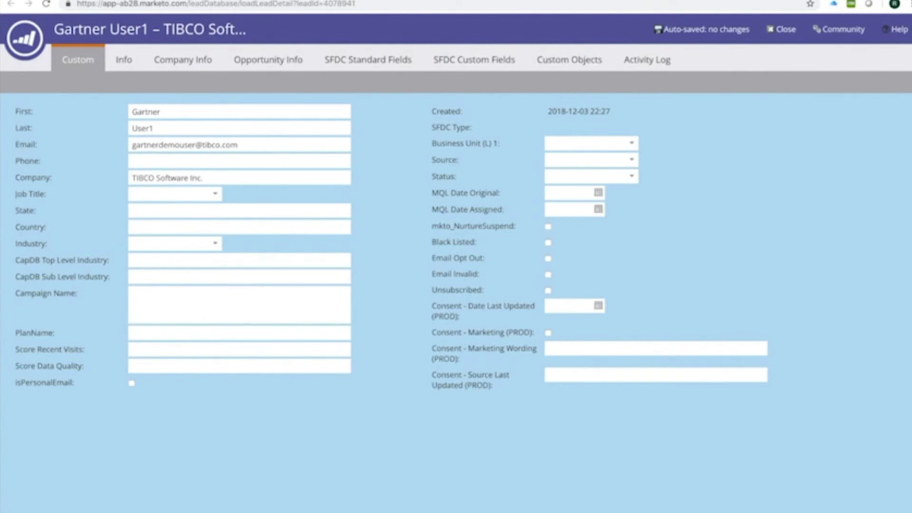
- Verify the Marketo lead shows last name User1 and company TIBCO Software Inc
double_click(142, 128)
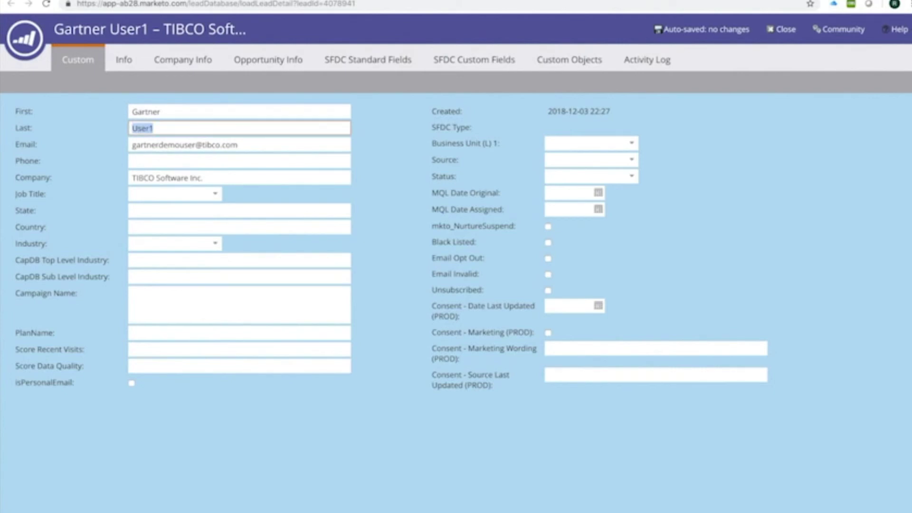
triple_click(171, 178)
key(Escape)
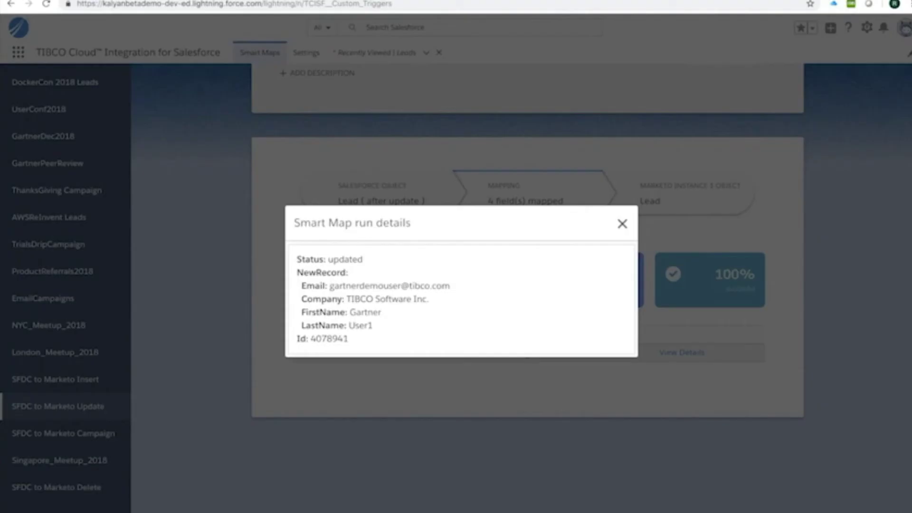
- Close the run details and open the SFDC to Marketo Delete smart map
key(Escape)
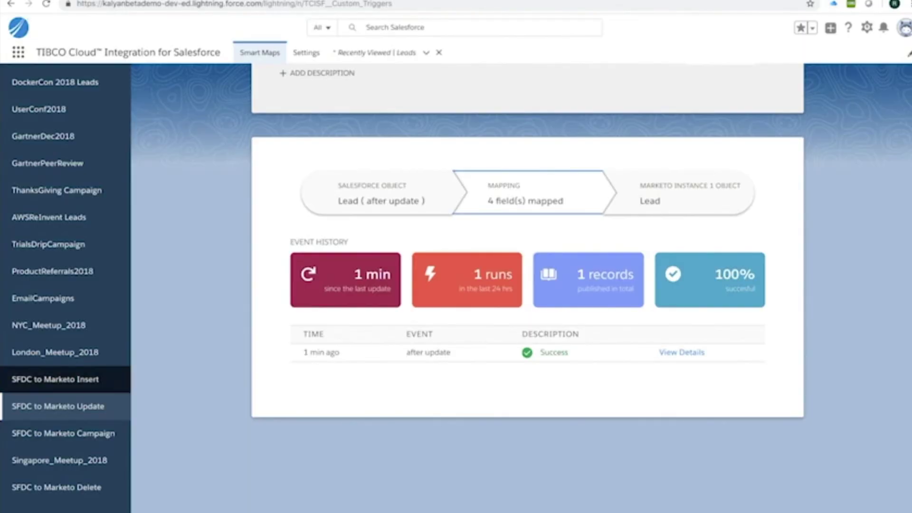
click(56, 487)
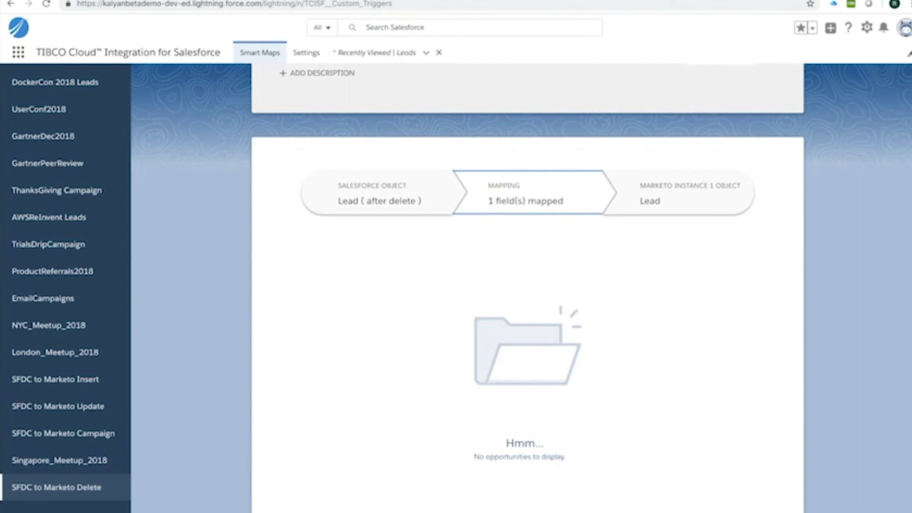
- Delete the test lead from the Recently Viewed Leads list, leaving four leads, and go back to Smart Maps
click(375, 53)
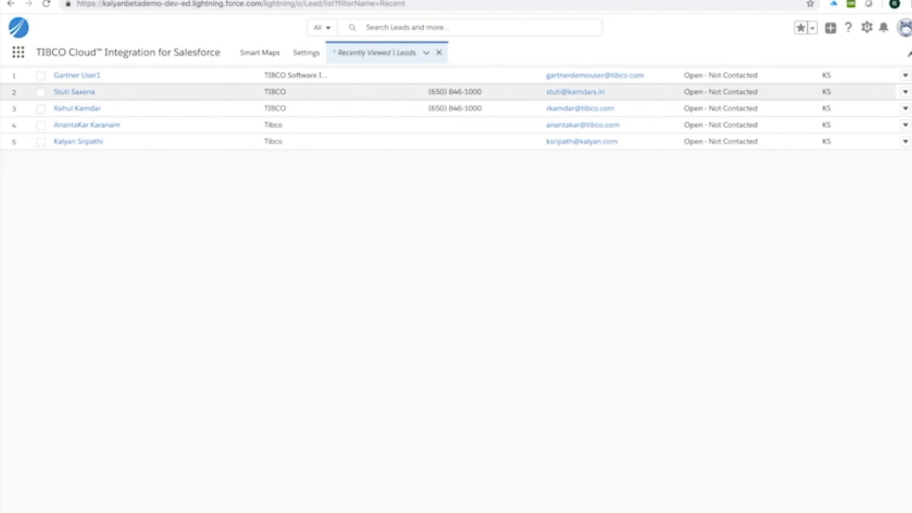
click(905, 75)
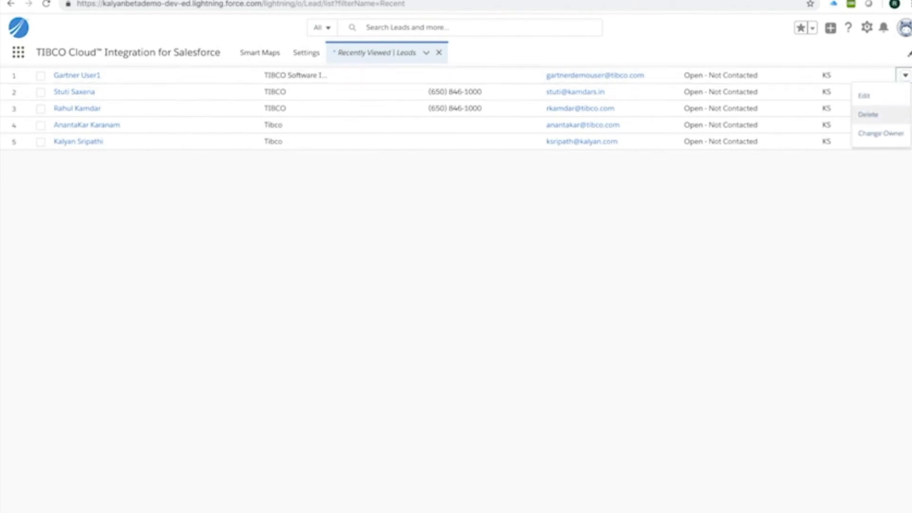
click(868, 115)
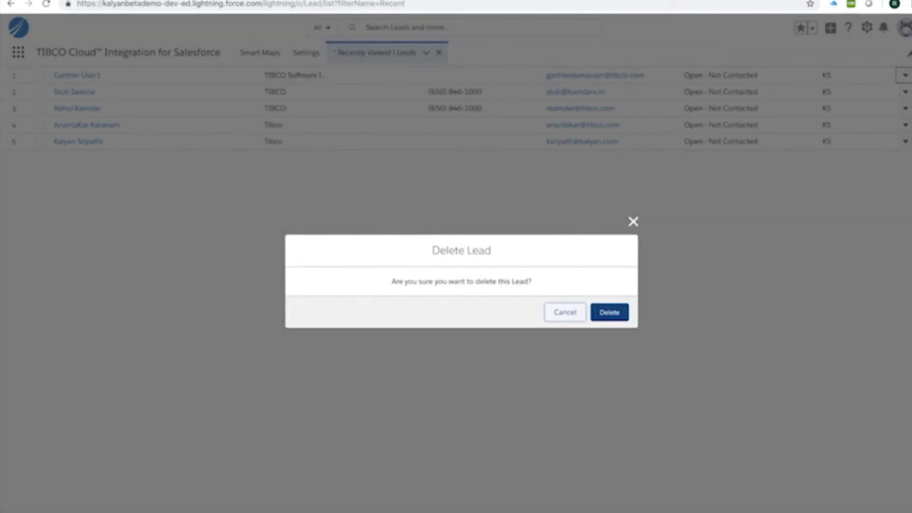
click(610, 312)
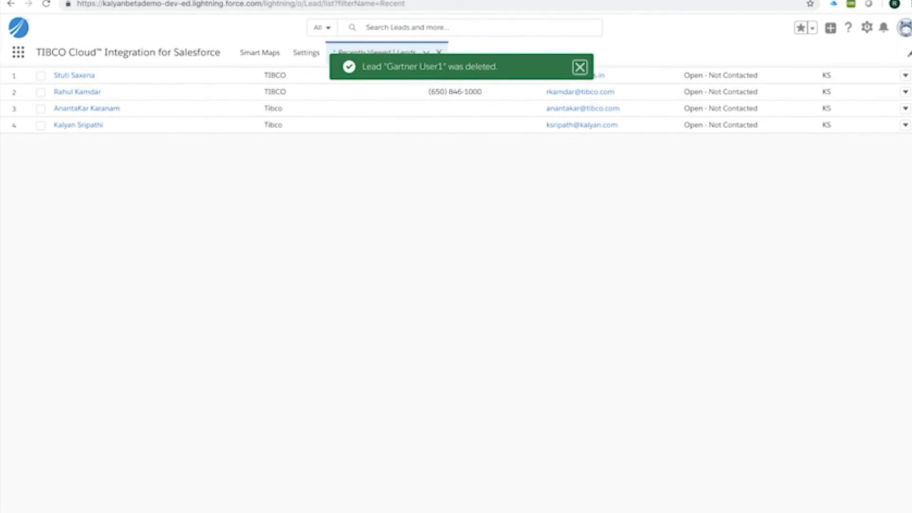
click(259, 53)
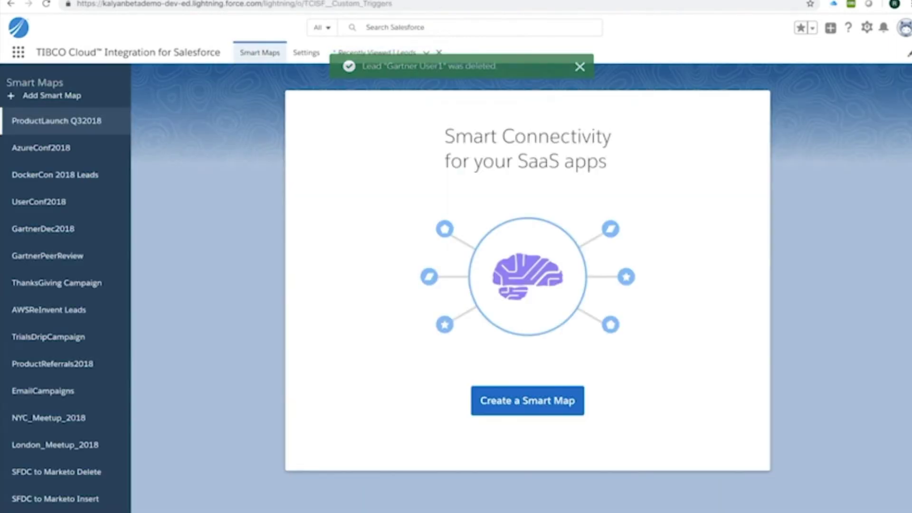
- Check the SFDC to Marketo Delete map's successful after-delete run, whose details show status deleted
scroll(57, 472, down, 2)
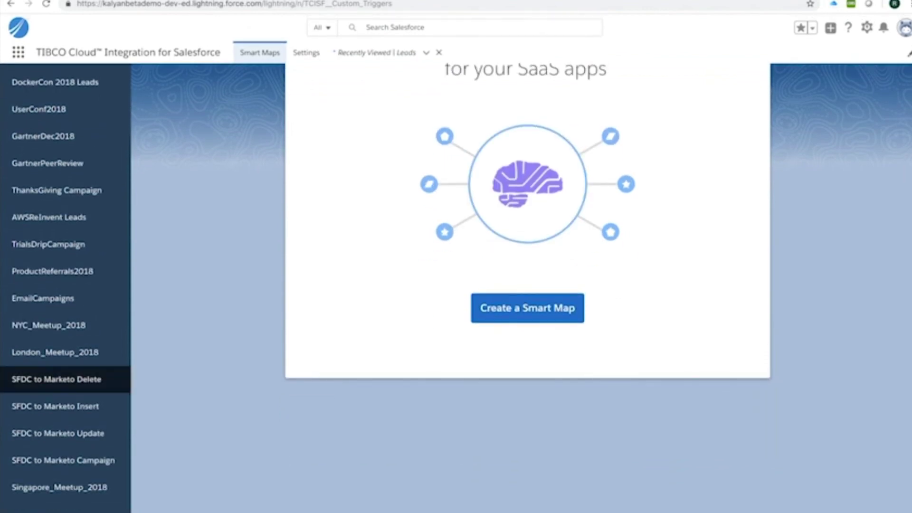
click(56, 379)
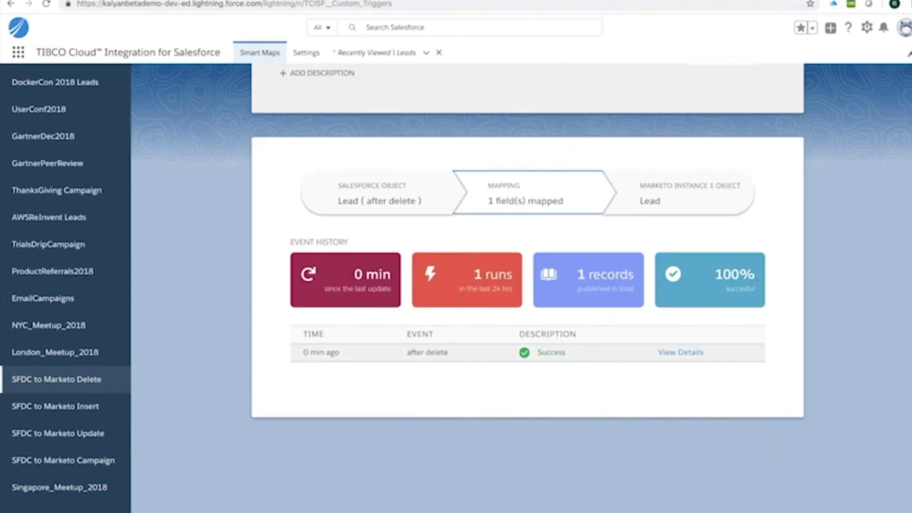
click(681, 352)
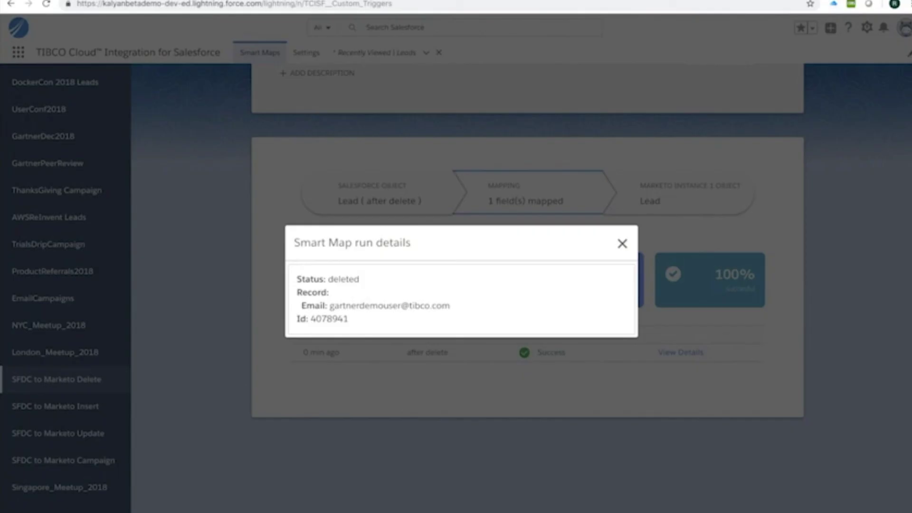
key(Escape)
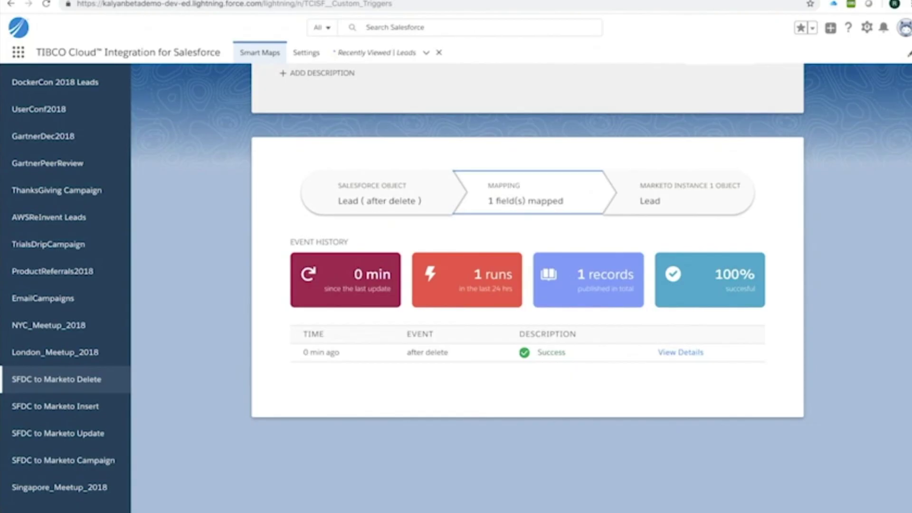